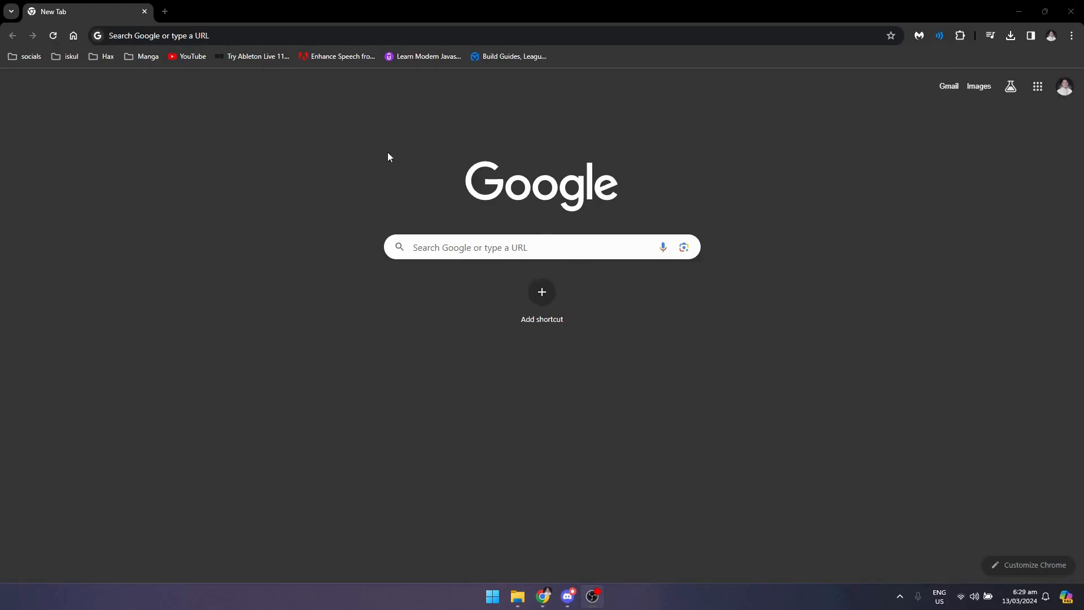
- Search the web for ticket tool and open the official Ticket Tool website
click(331, 33)
text(ticket tool)
key(Return)
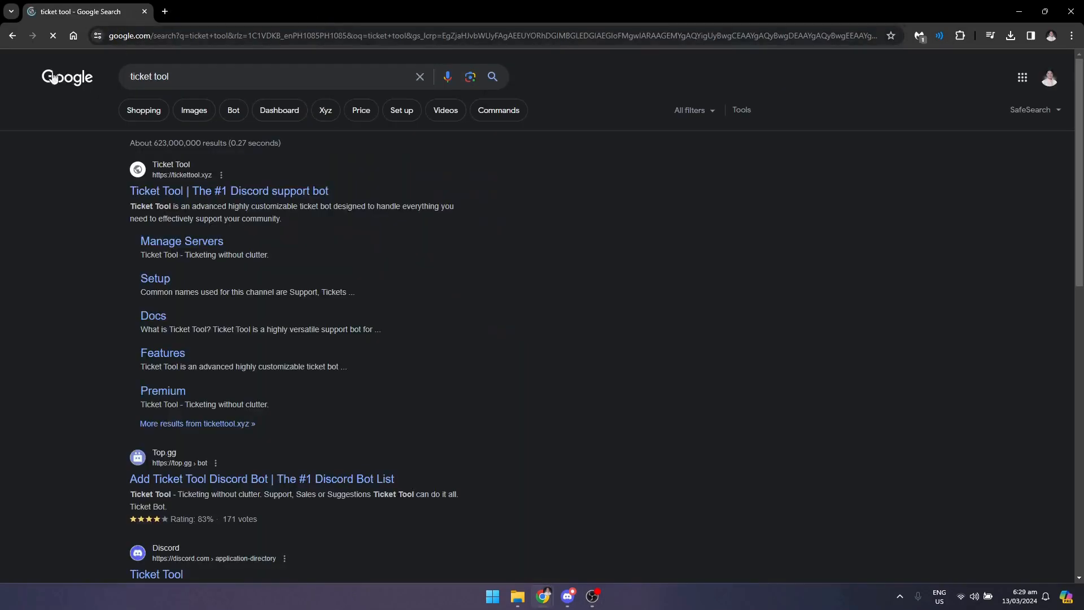
click(252, 192)
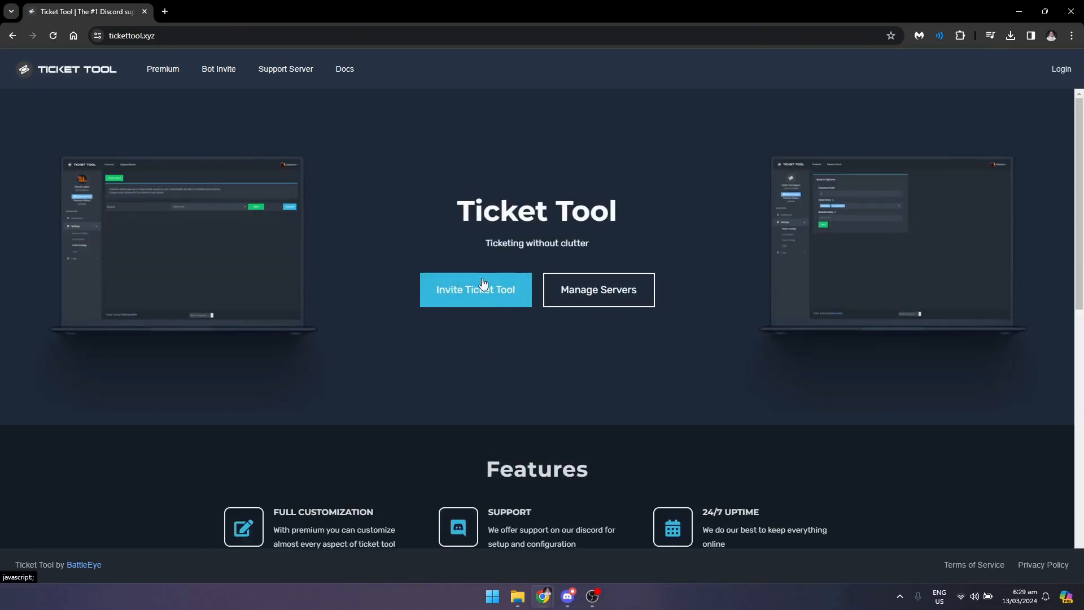
- Invite the Ticket Tool bot to the preselected Discord server, authorizing its permissions and completing the human check
click(483, 283)
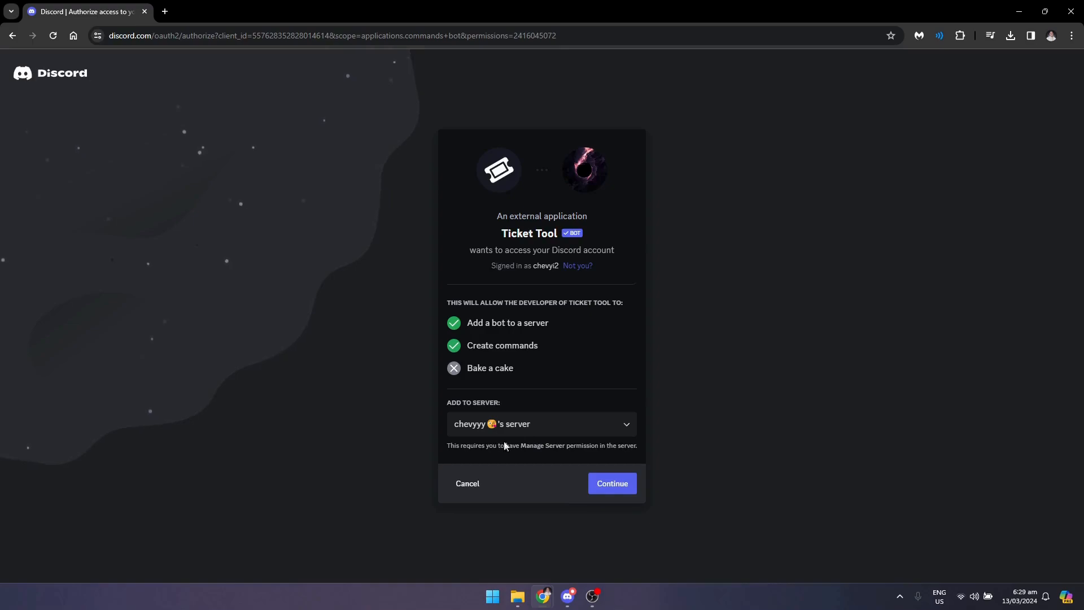
click(534, 423)
click(537, 449)
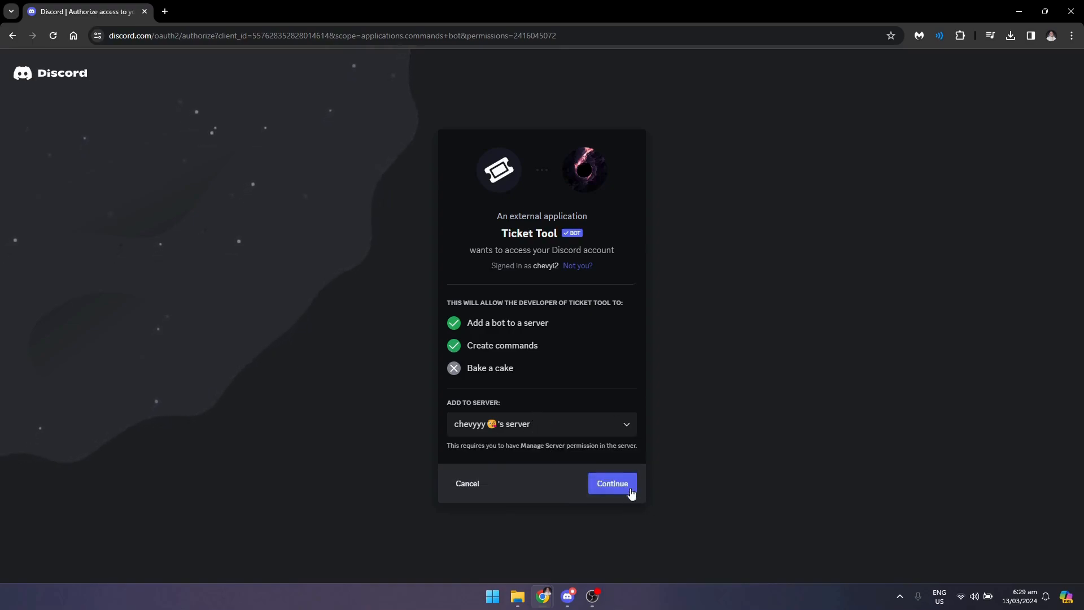
click(632, 486)
click(627, 564)
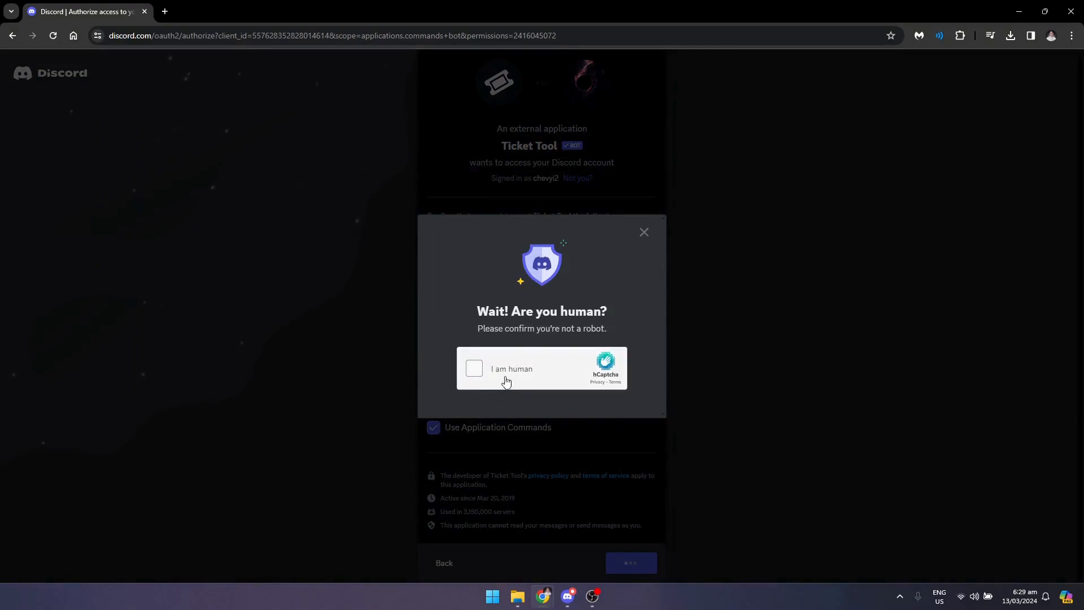
click(474, 368)
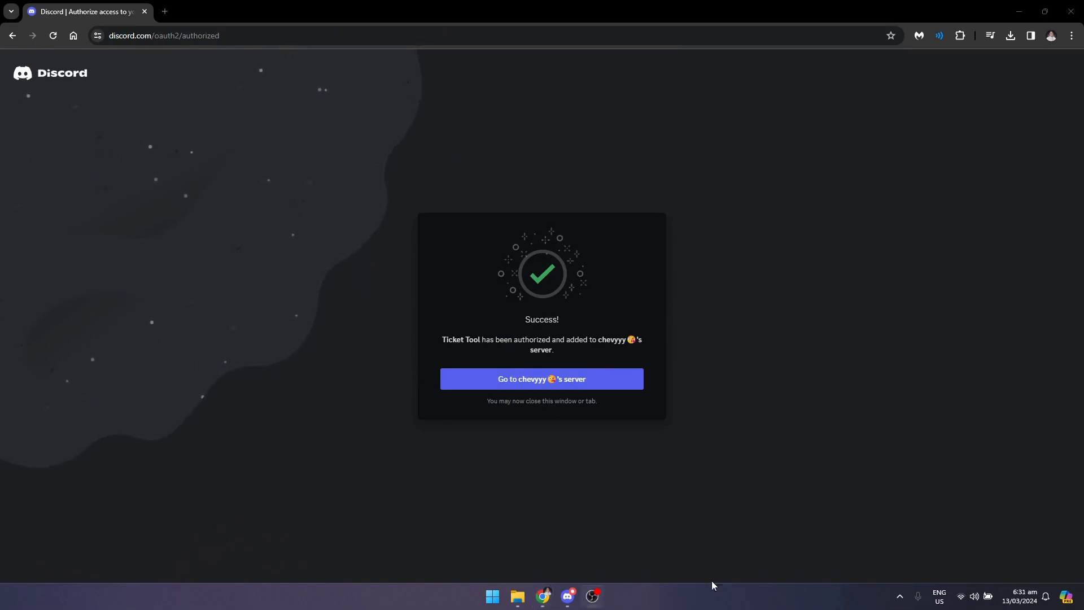
- Switch to the Discord app and move the Ticket Tool role above Member in the server's role list, saving the order
click(579, 600)
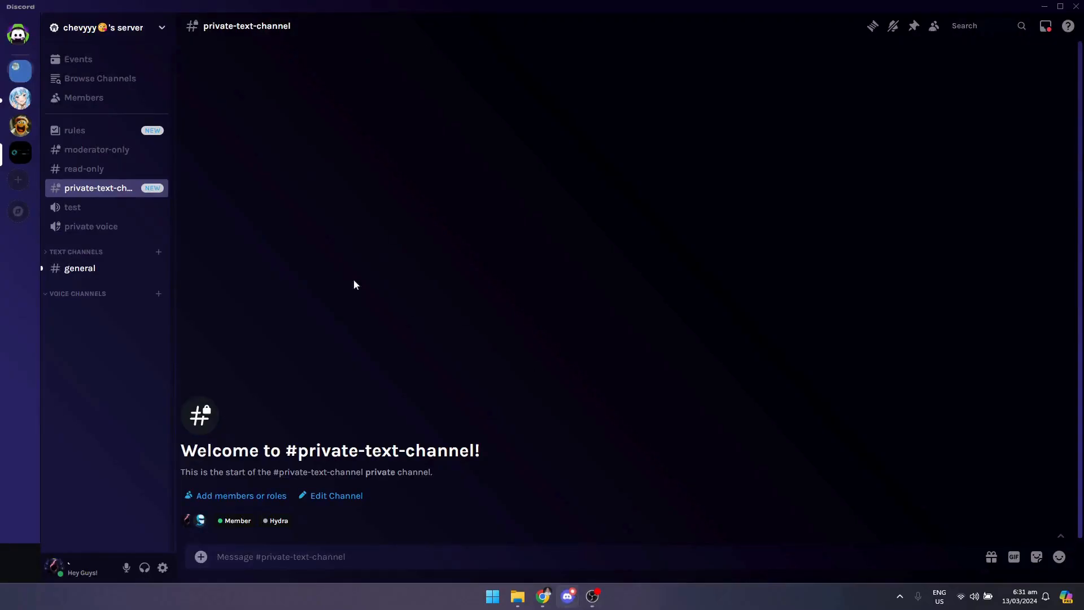
click(108, 270)
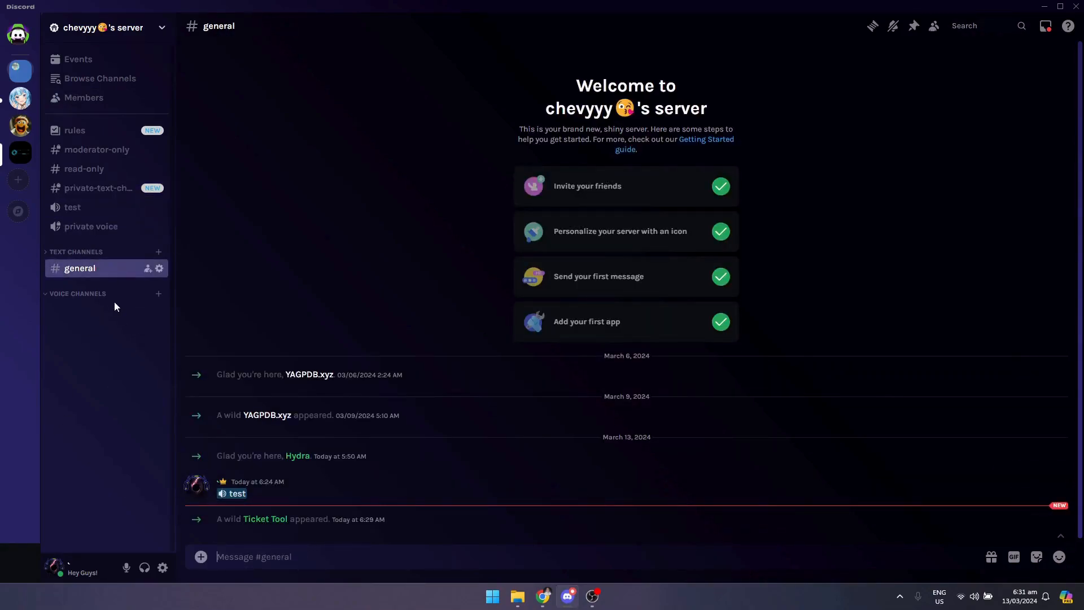
click(146, 36)
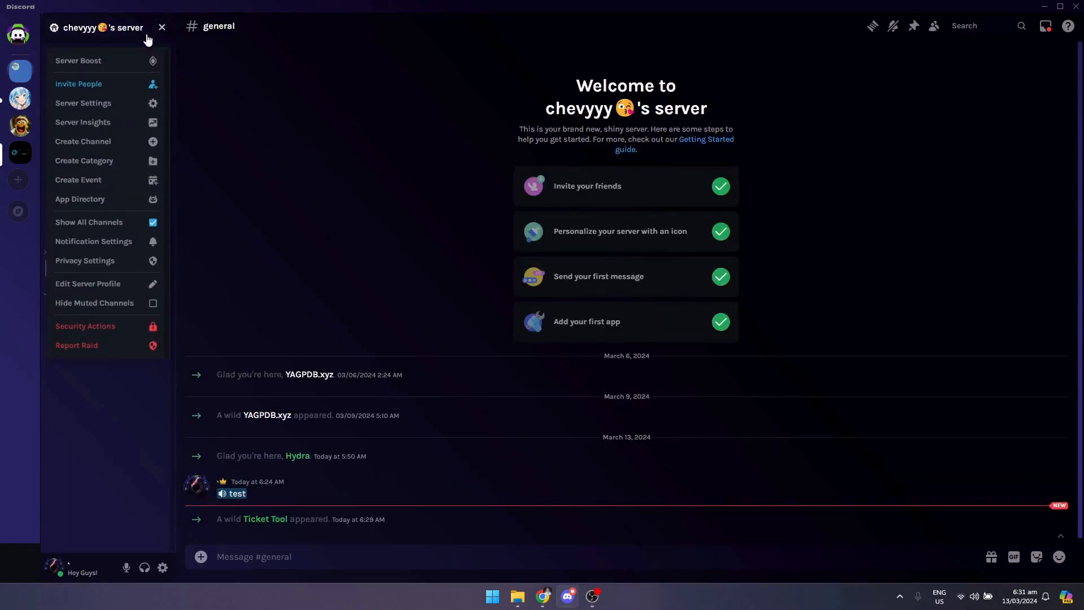
click(102, 104)
click(283, 91)
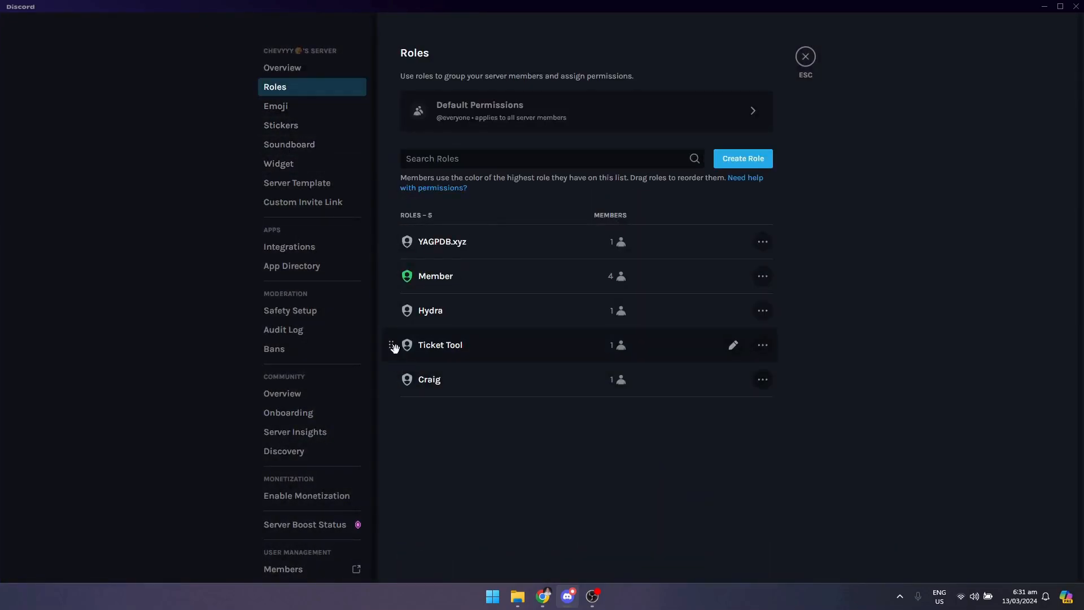
drag(389, 347, 386, 274)
click(744, 539)
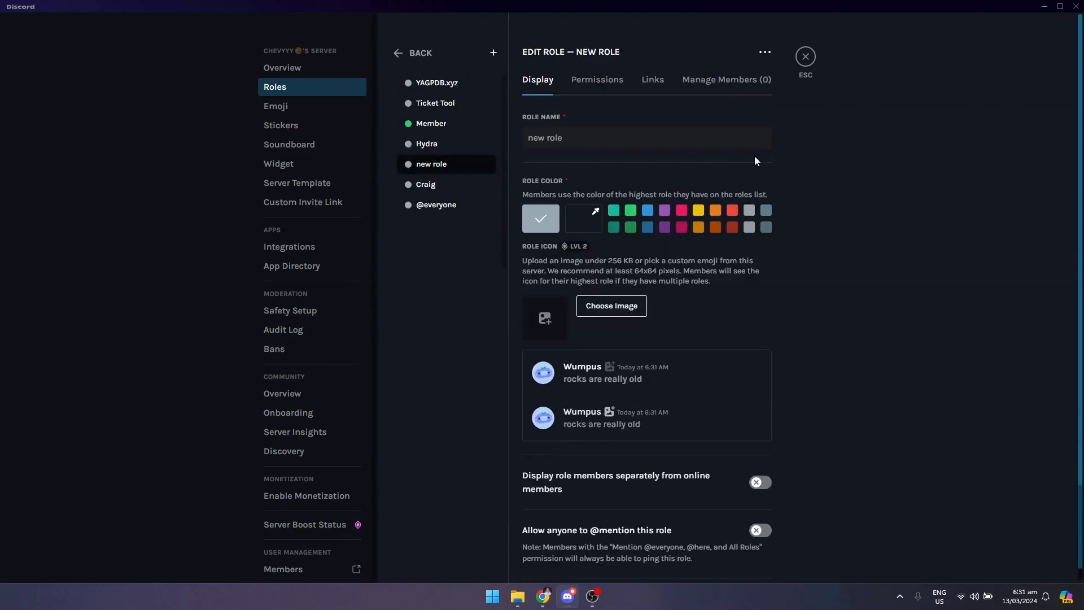
- Name the new role Mod
drag(619, 131, 467, 134)
click(985, 315)
drag(584, 135, 395, 137)
key(BackSpace)
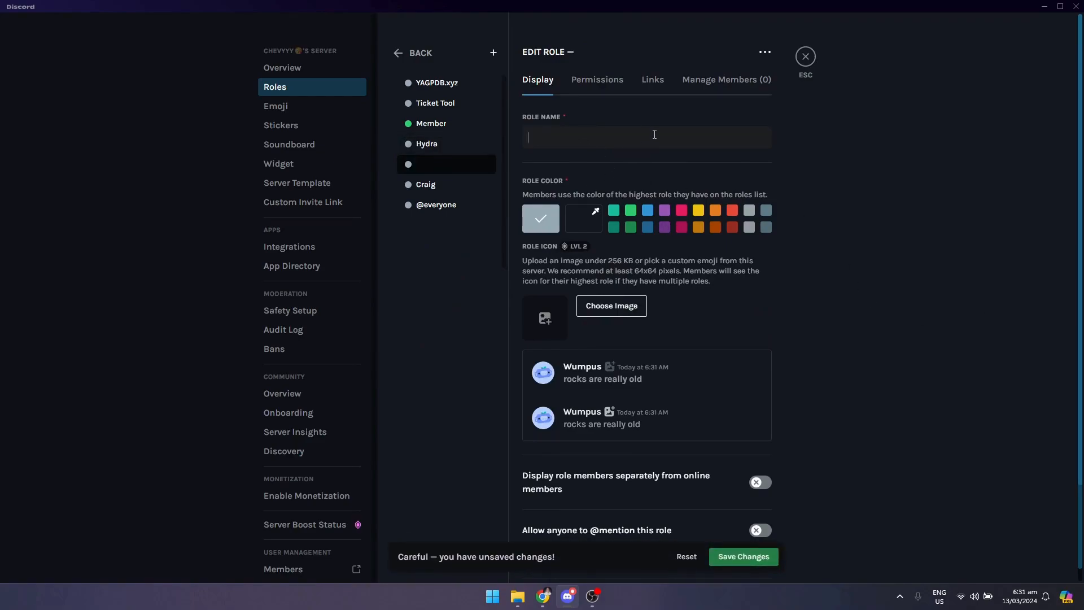
text(Mod)
- Set the Mod role's color to light blue, save the role and leave the server settings
click(681, 212)
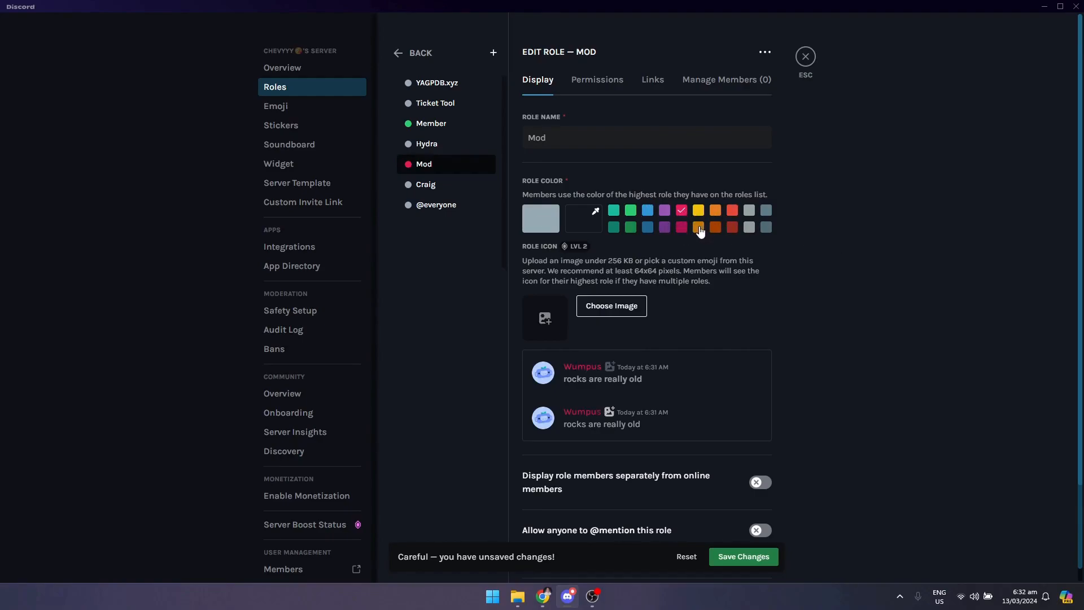
click(648, 212)
click(762, 562)
scroll(617, 261, down, 1)
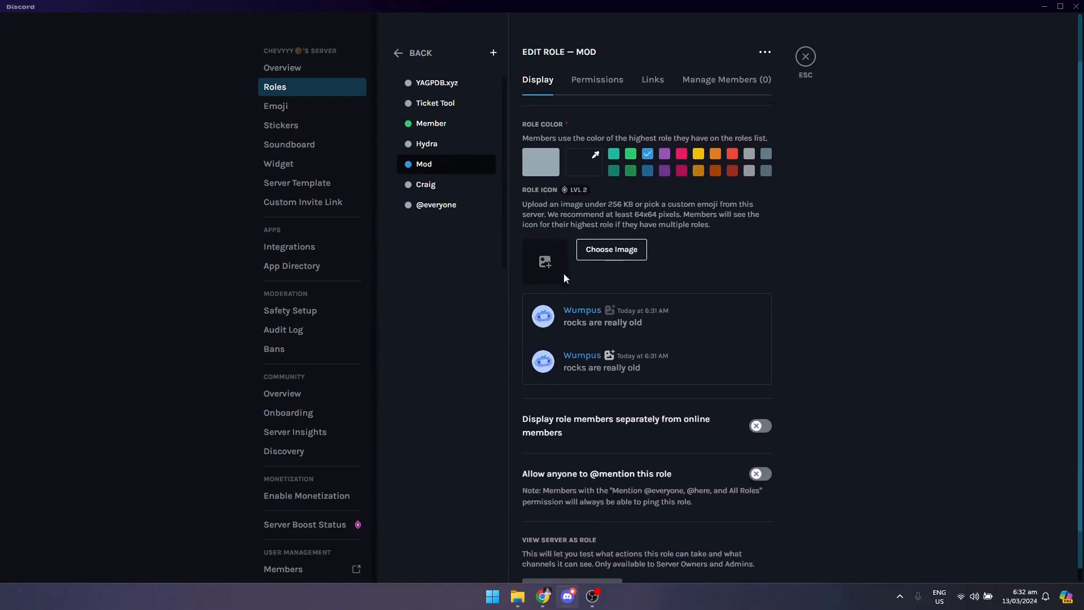
scroll(649, 263, down, 1)
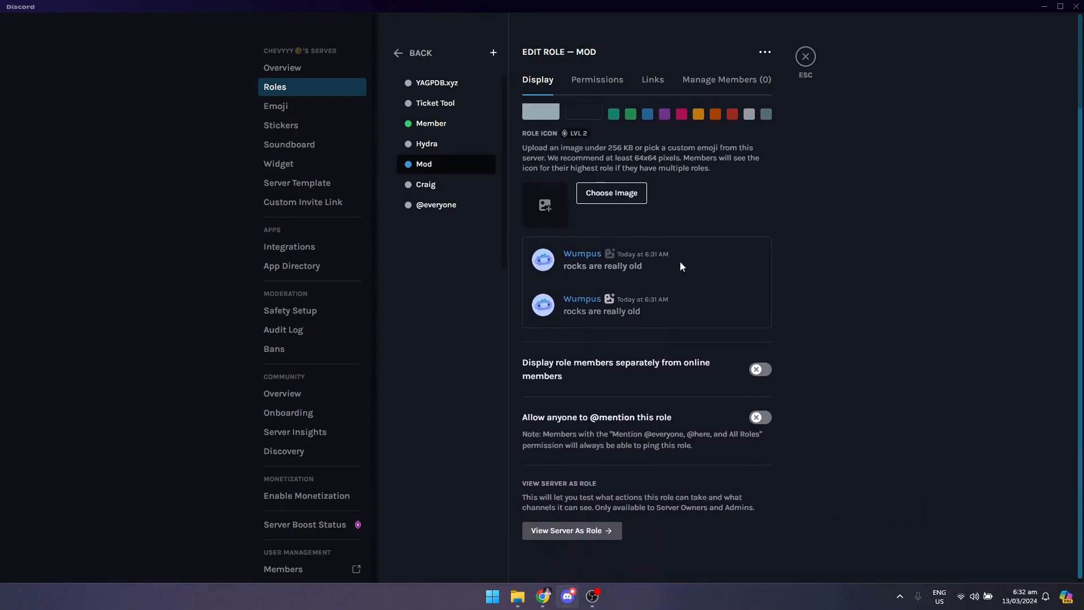
scroll(582, 339, down, 1)
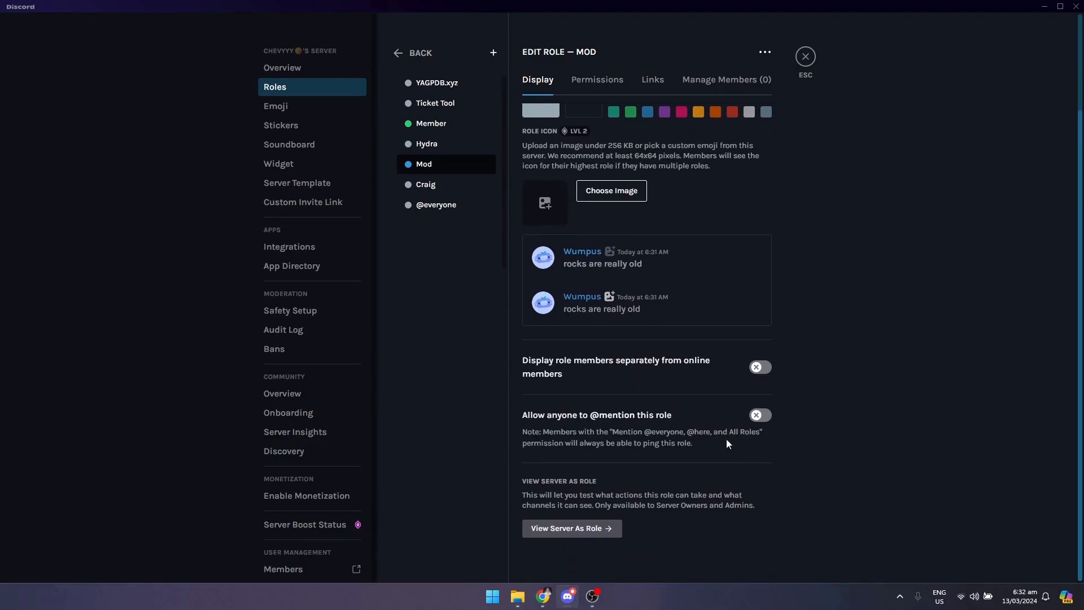
scroll(930, 360, up, 2)
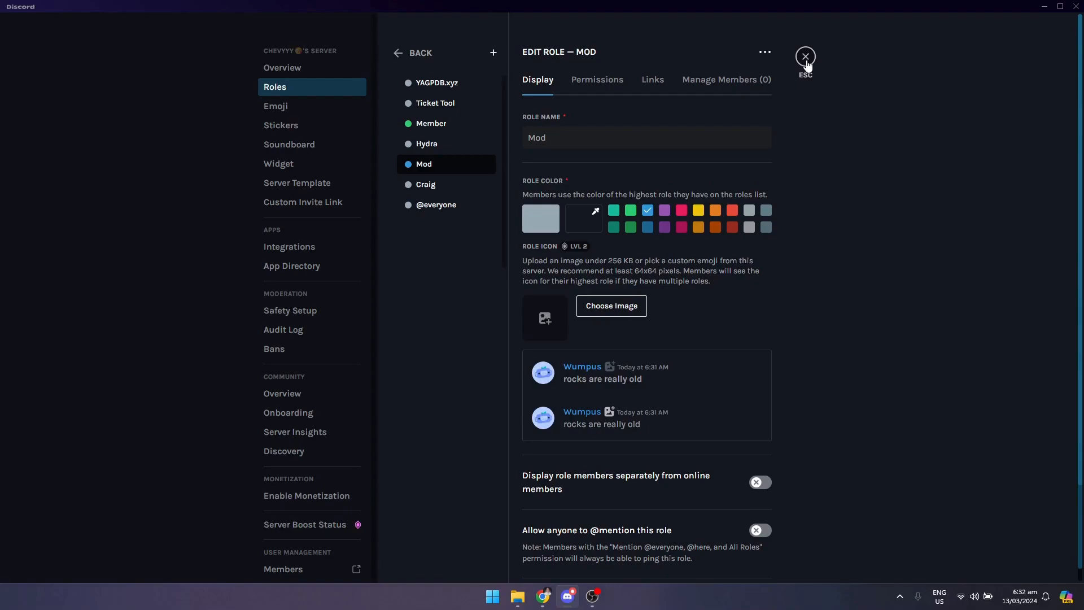
click(430, 53)
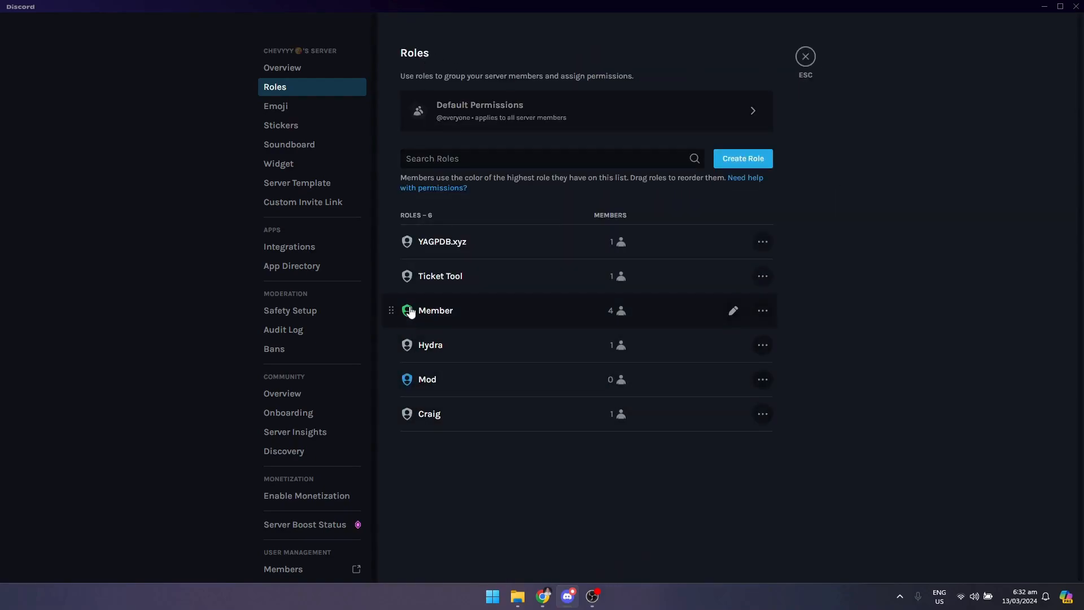
click(807, 57)
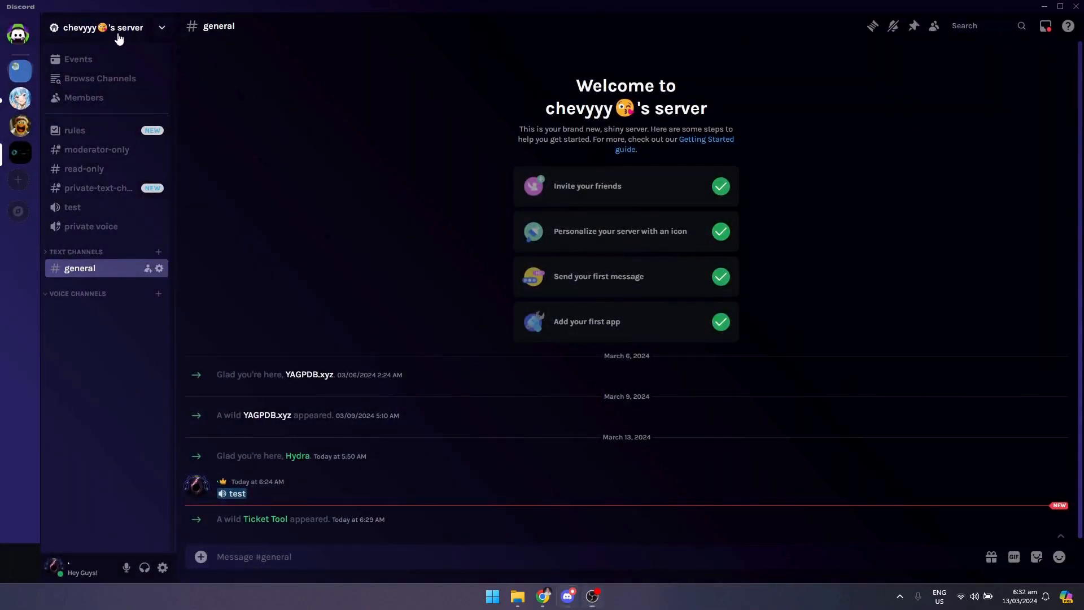
- Move the Mod role above Ticket Tool in the server's role list and save the order
click(118, 38)
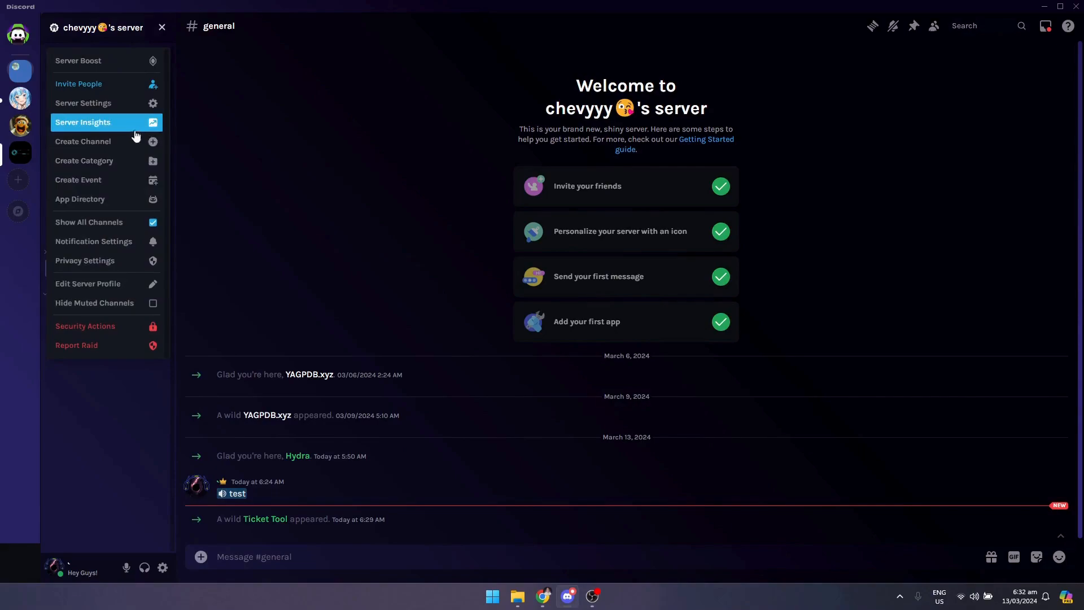
click(85, 104)
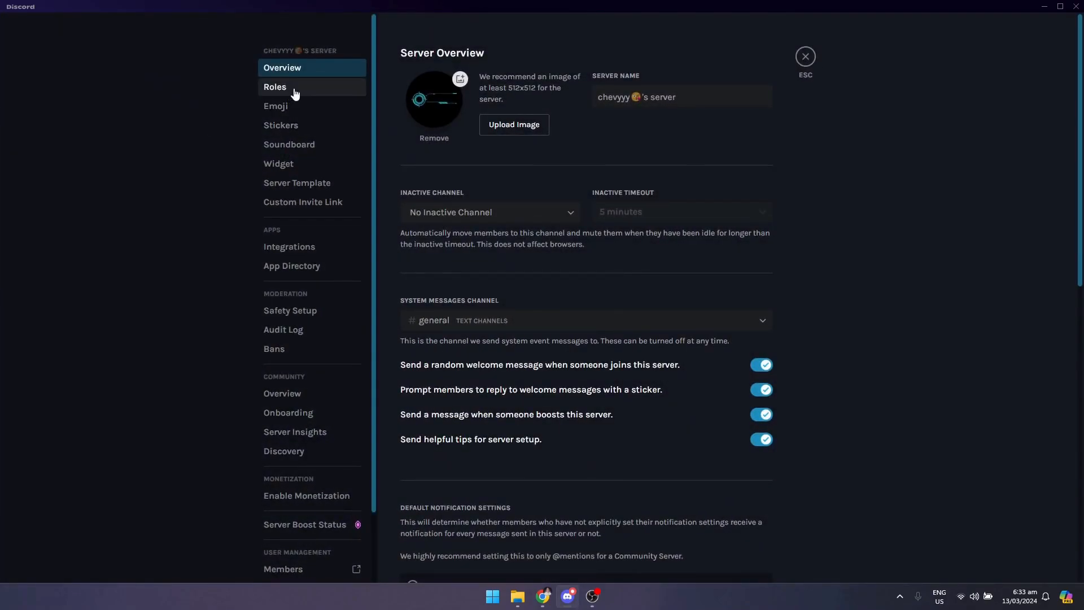
click(270, 86)
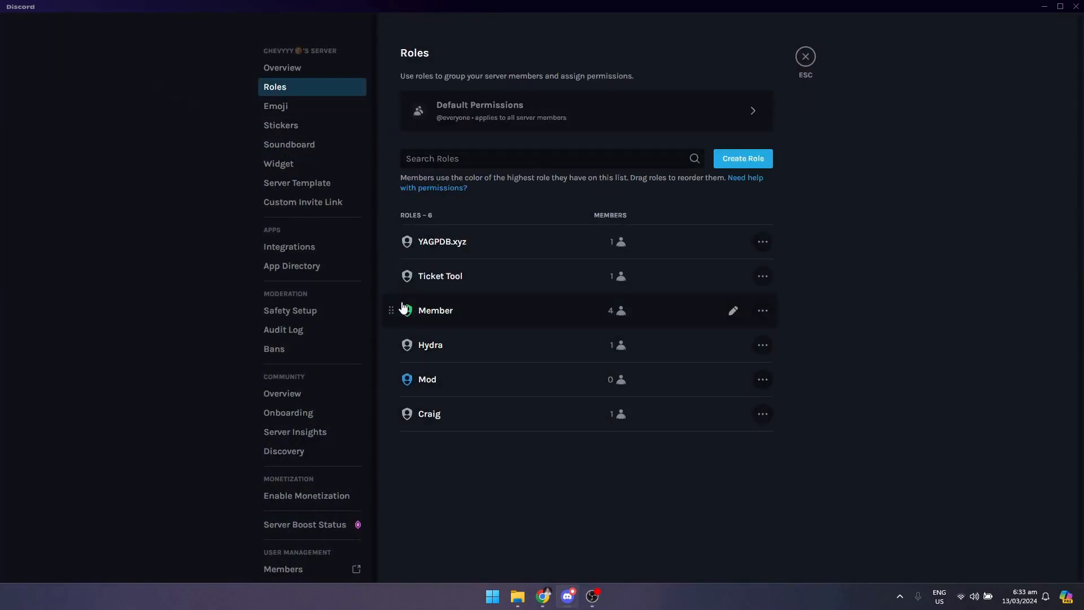
drag(406, 399, 385, 274)
click(765, 558)
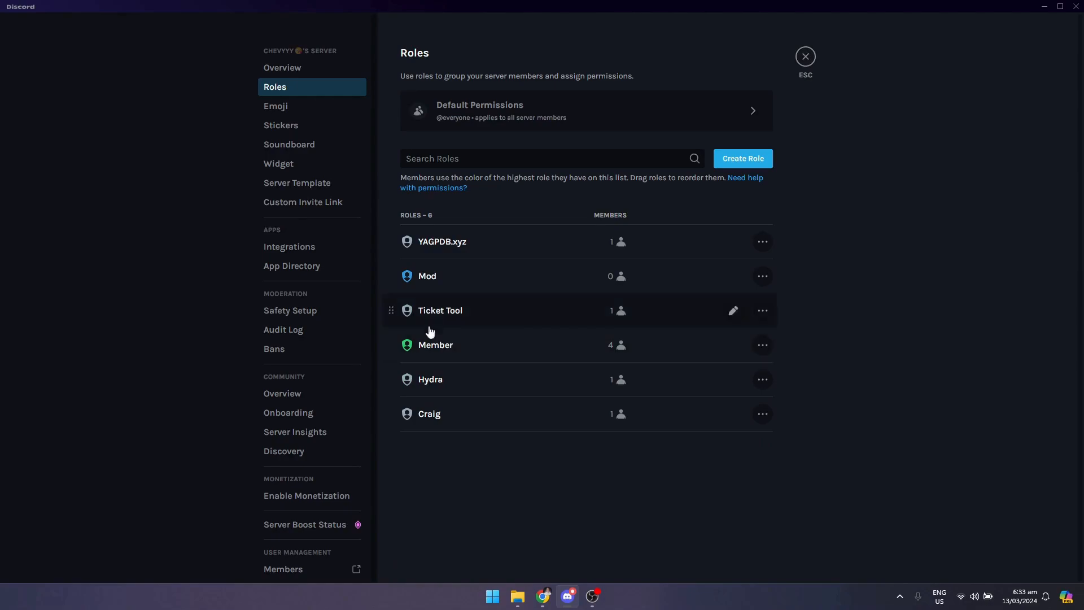
- Review the permissions available for the Mod role, then leave the server settings
click(460, 280)
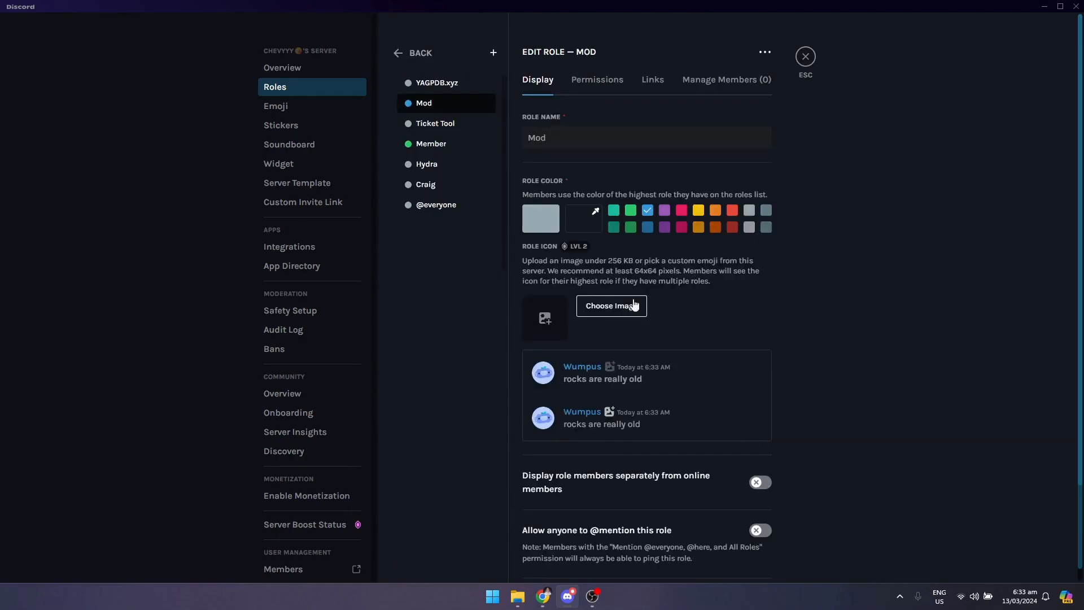
click(597, 79)
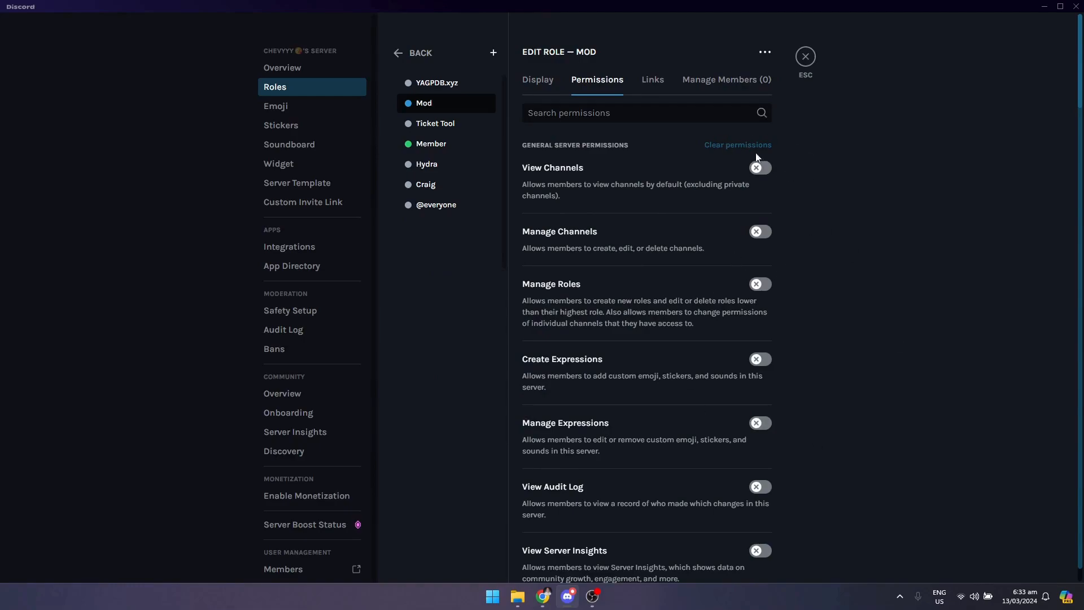
scroll(738, 242, down, 5)
scroll(770, 319, up, 3)
scroll(765, 249, down, 5)
scroll(766, 250, up, 7)
click(806, 58)
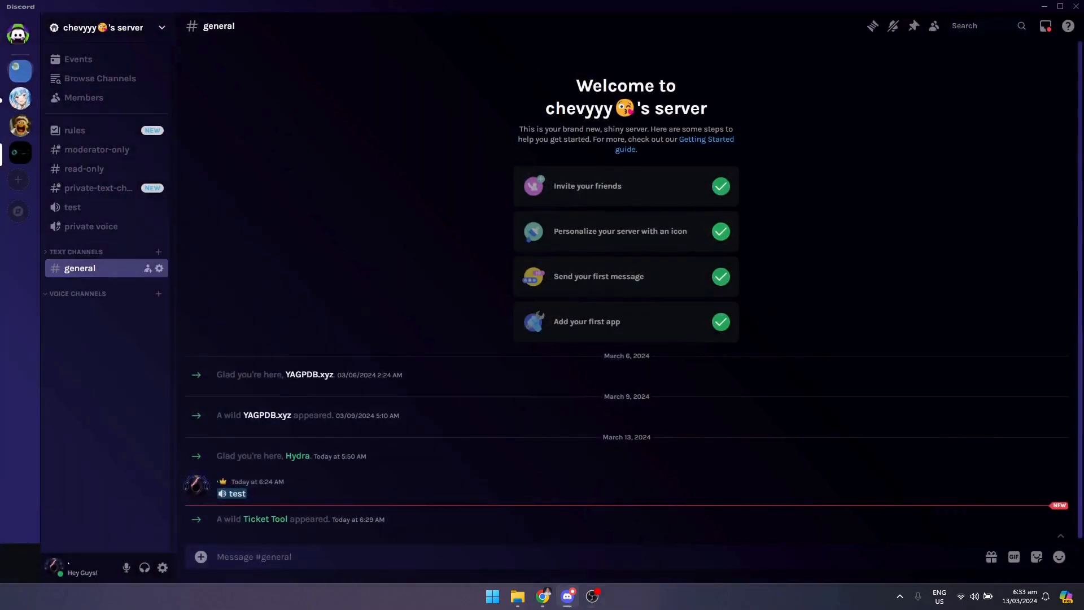
- Start a new channel category named support and make it private
right_click(81, 368)
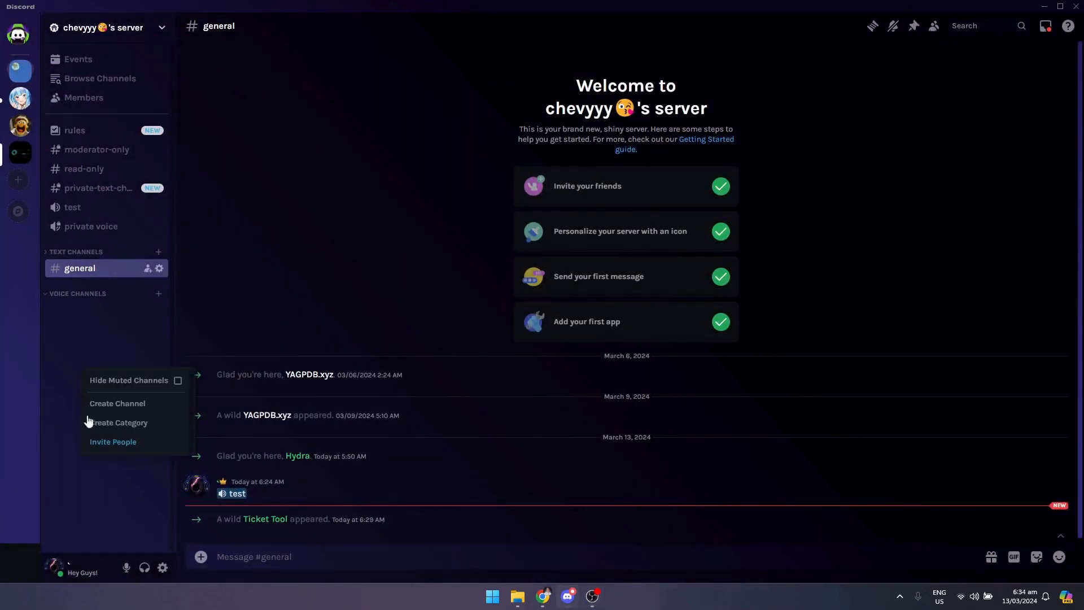
click(131, 419)
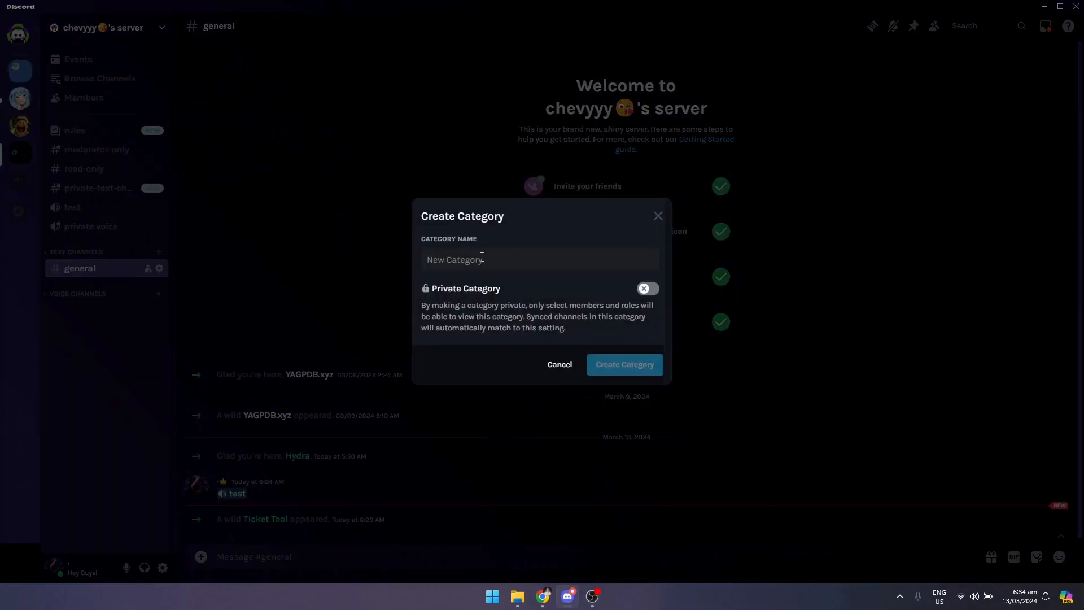
text(support)
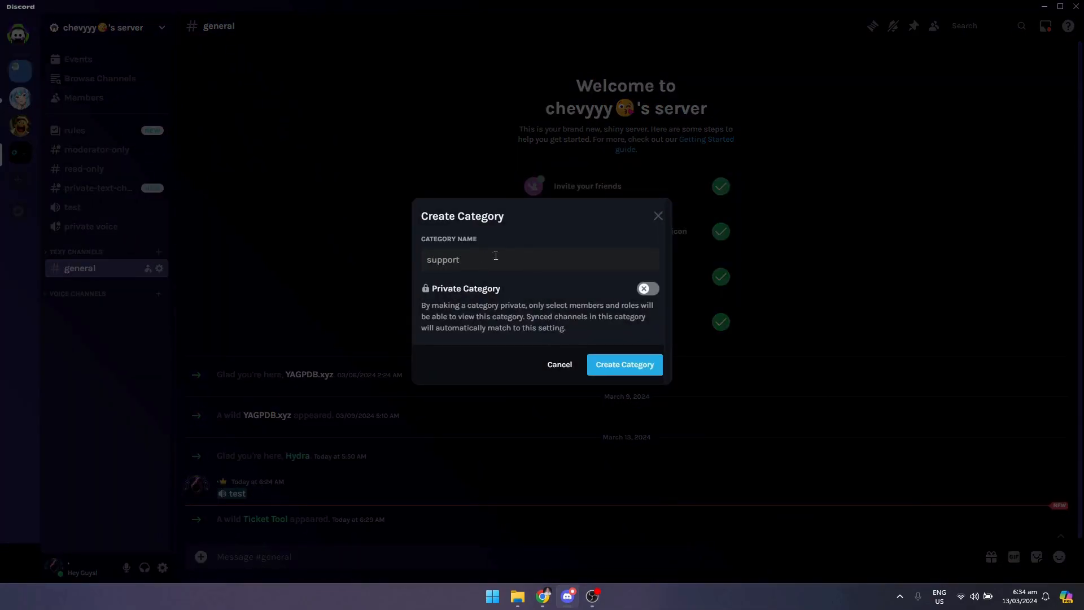
click(648, 289)
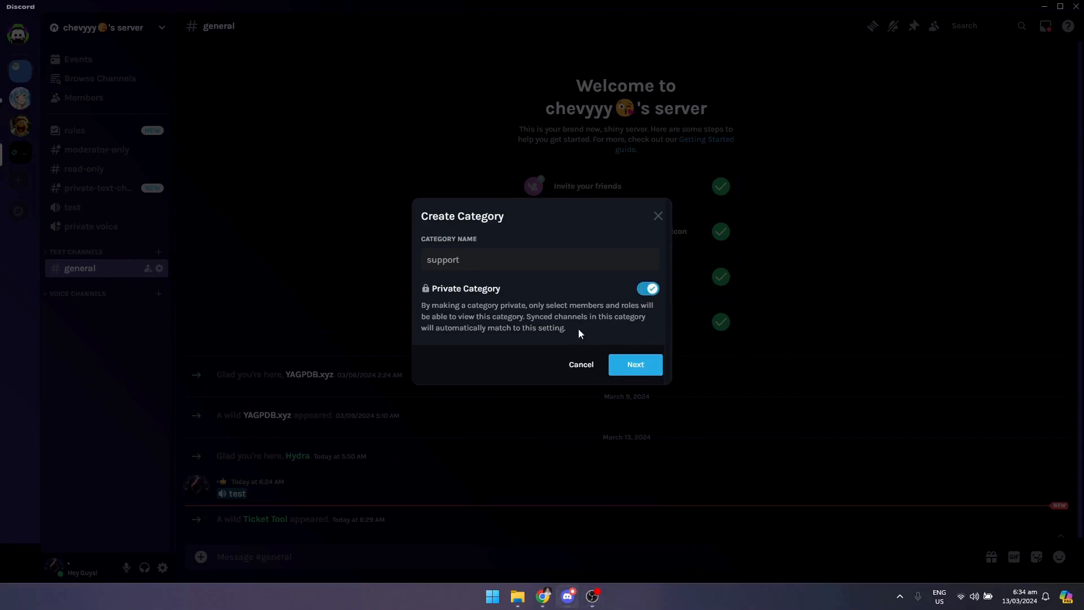
- Continue to the support category's access list and select the Ticket Tool bot as an allowed member
click(627, 366)
scroll(482, 363, down, 2)
scroll(491, 299, up, 2)
scroll(487, 324, down, 2)
scroll(482, 308, up, 2)
scroll(501, 358, down, 2)
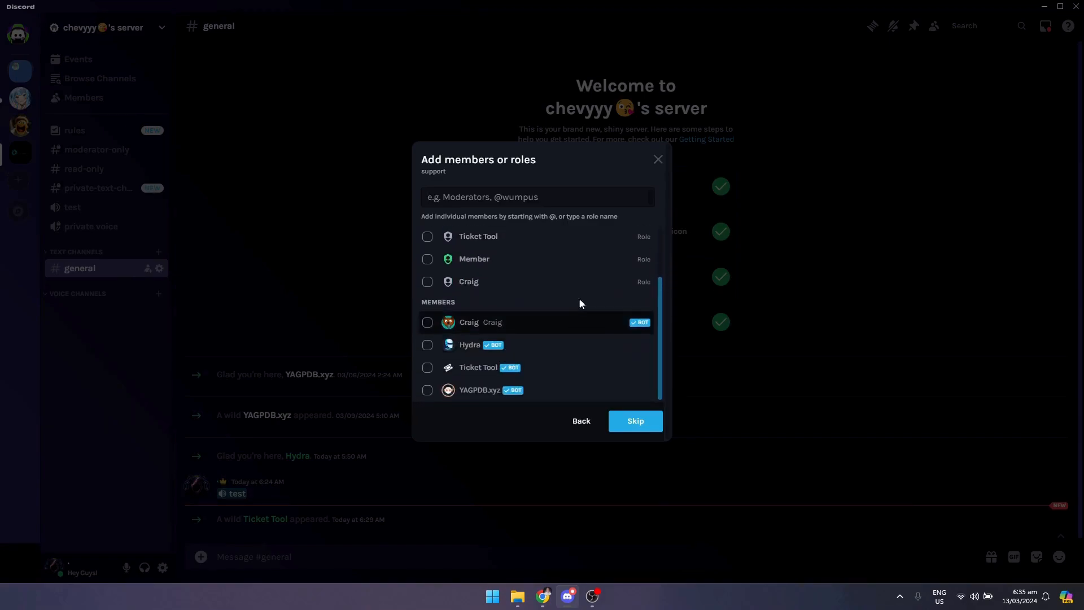
scroll(484, 357, up, 2)
scroll(508, 367, down, 2)
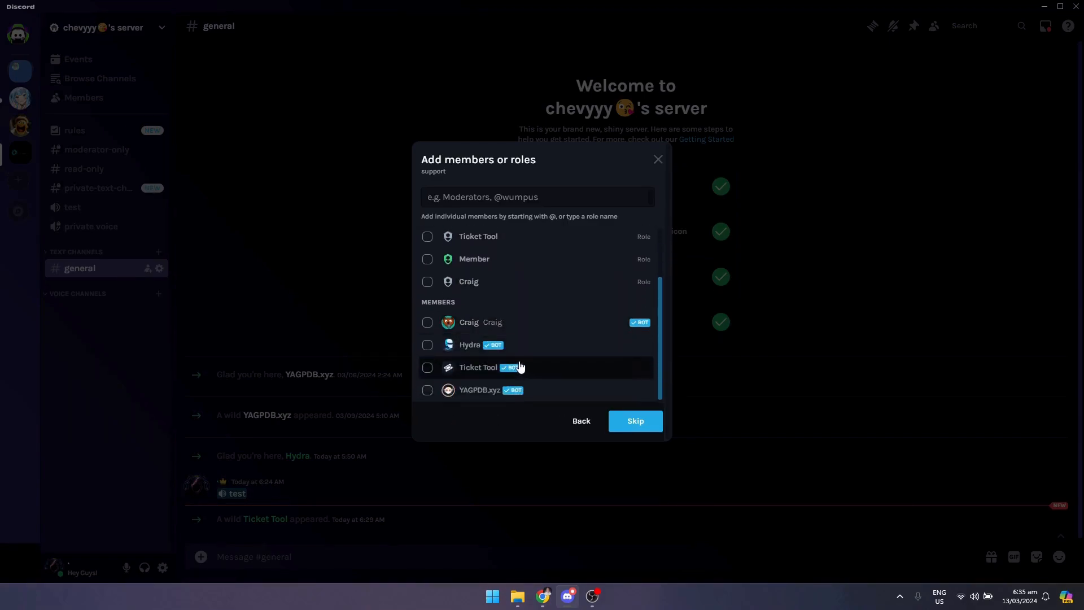
click(500, 372)
- Also give the Member role and the YAGPDB.xyz bot access, and create the support category
scroll(490, 368, up, 1)
scroll(489, 367, up, 1)
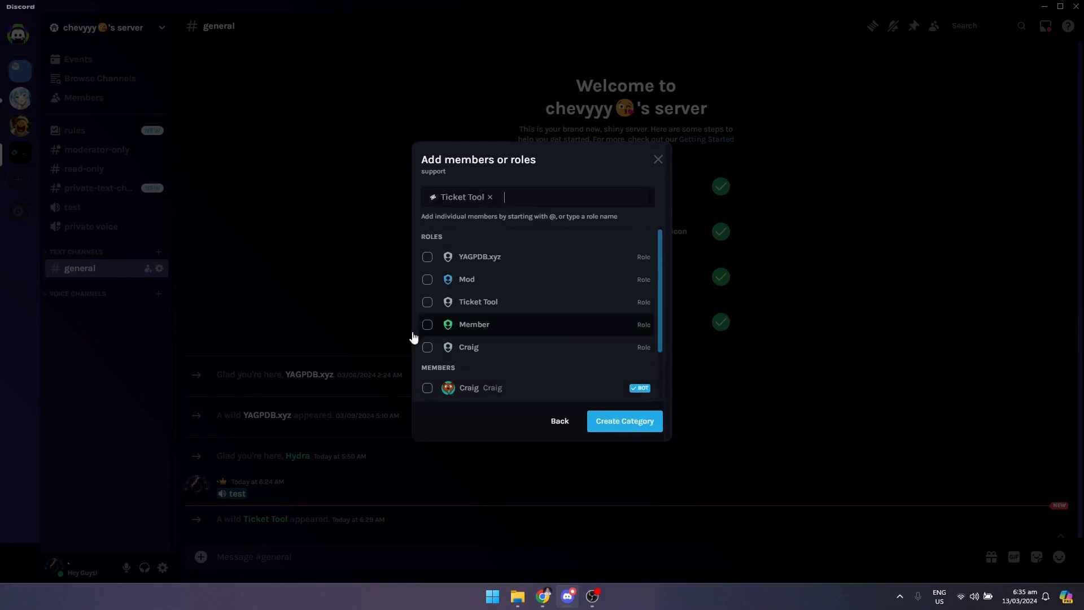
click(478, 333)
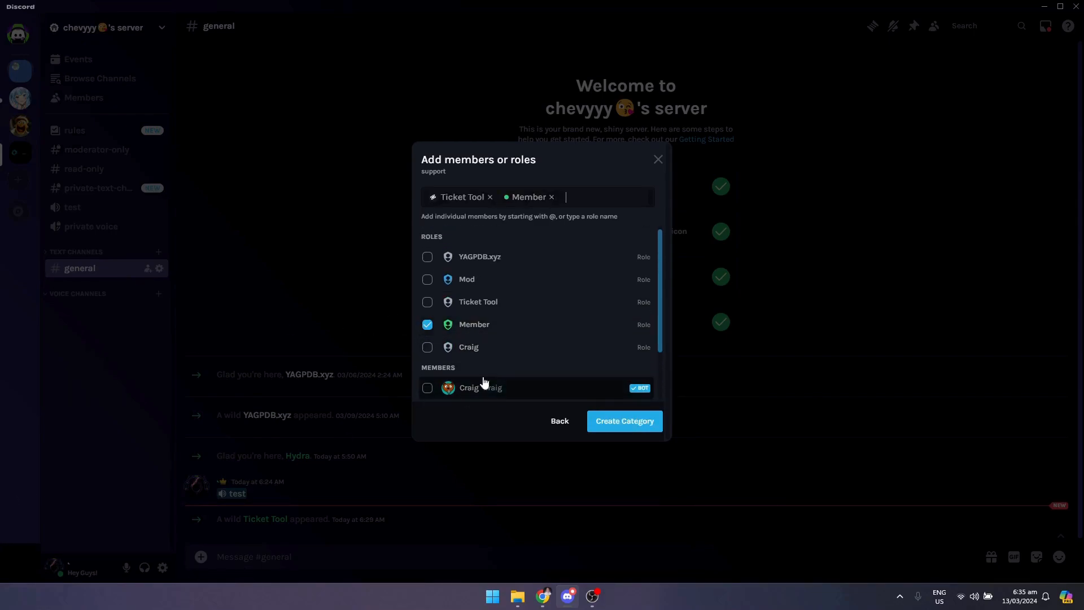
scroll(554, 300, down, 1)
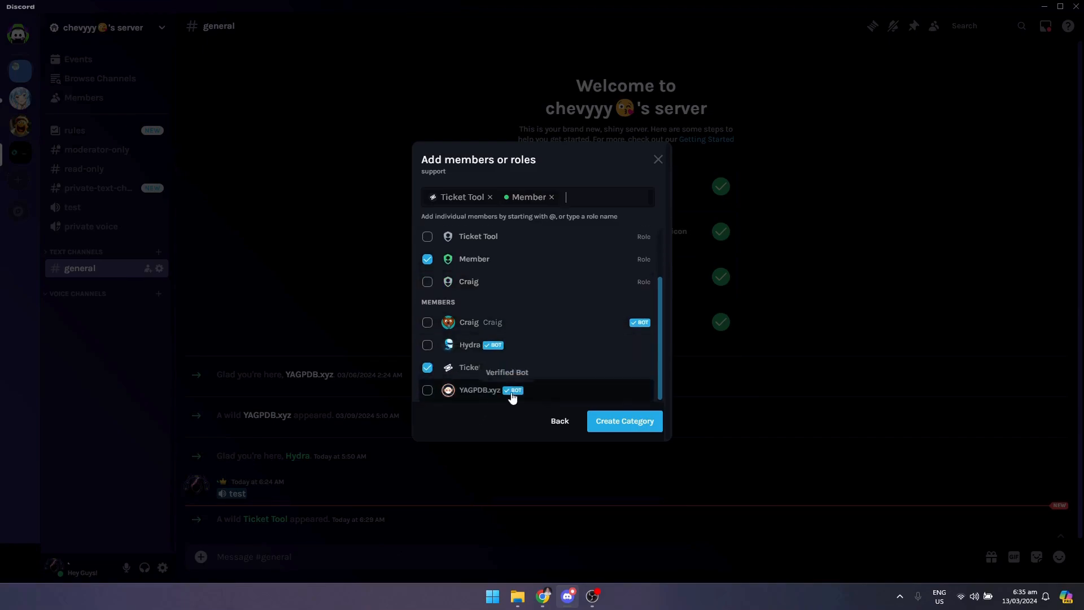
click(438, 392)
scroll(497, 326, down, 1)
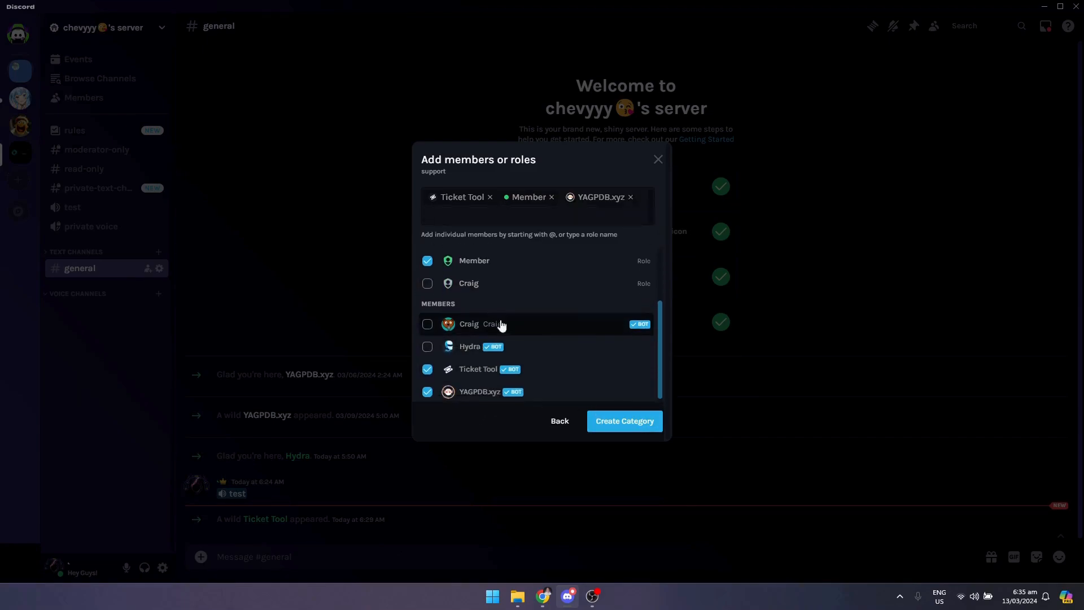
click(633, 430)
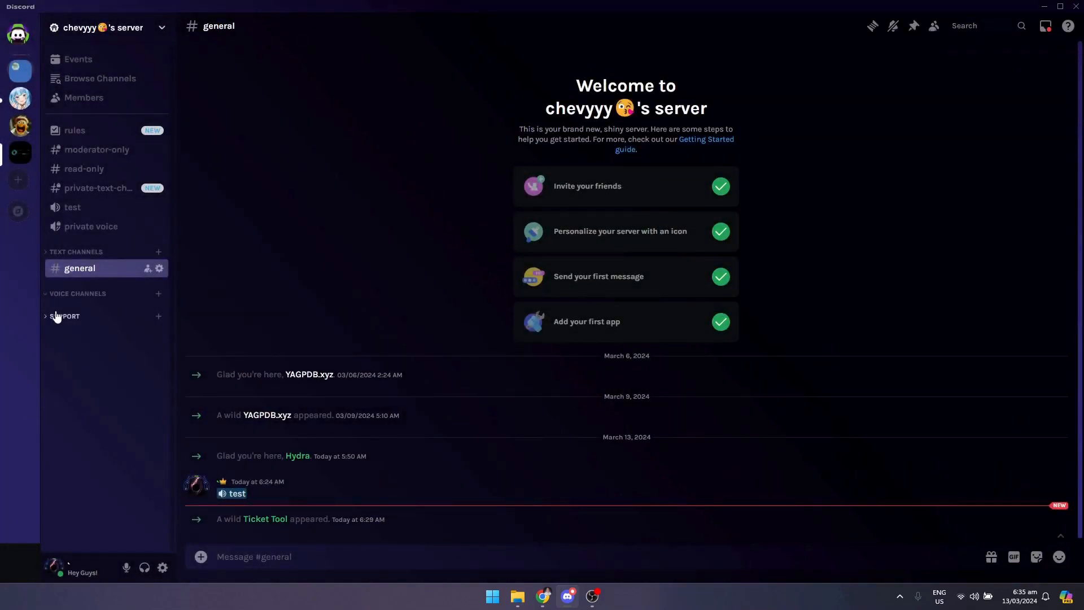
click(73, 317)
right_click(93, 319)
click(119, 356)
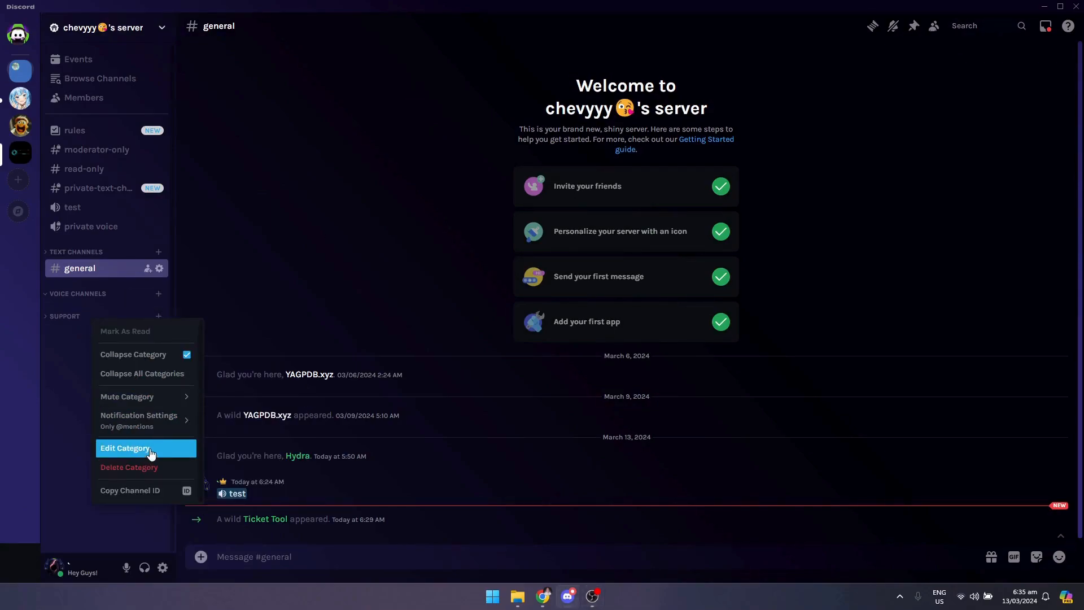
click(131, 449)
click(290, 87)
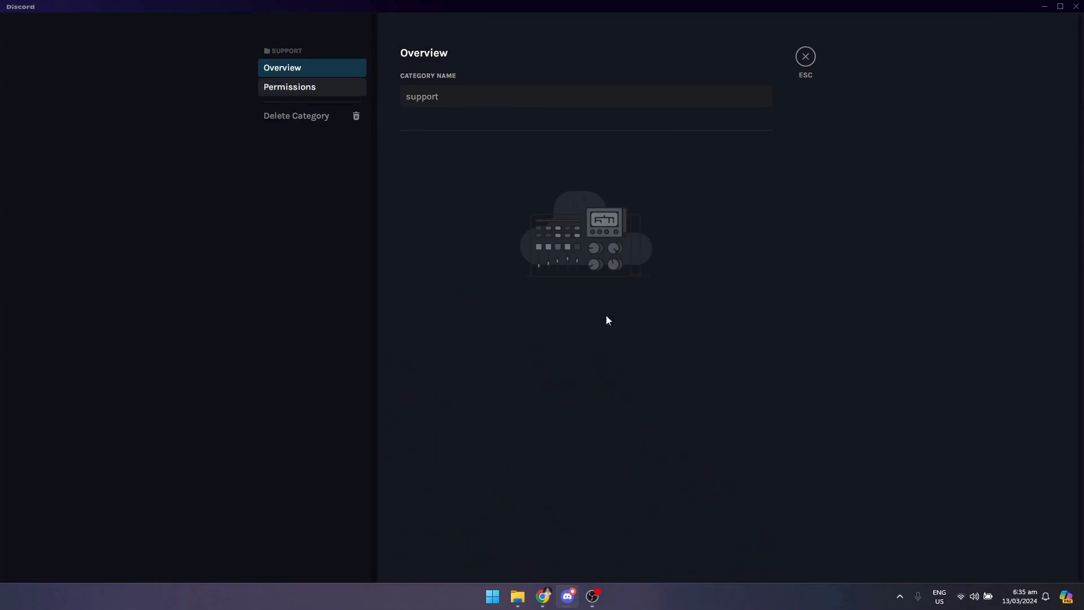
scroll(706, 497, down, 5)
scroll(740, 503, down, 8)
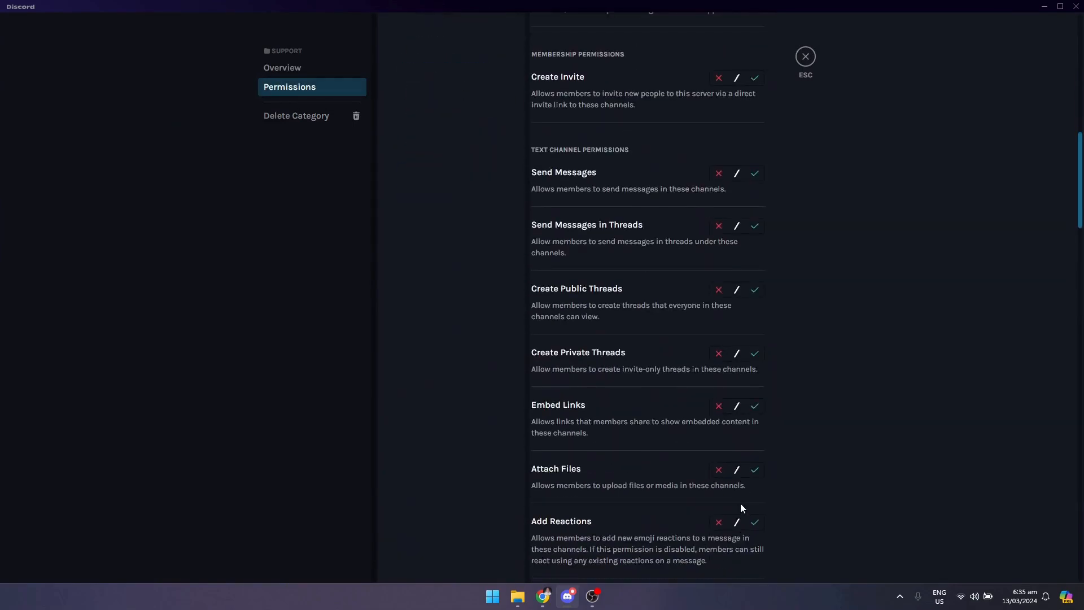
scroll(518, 442, up, 11)
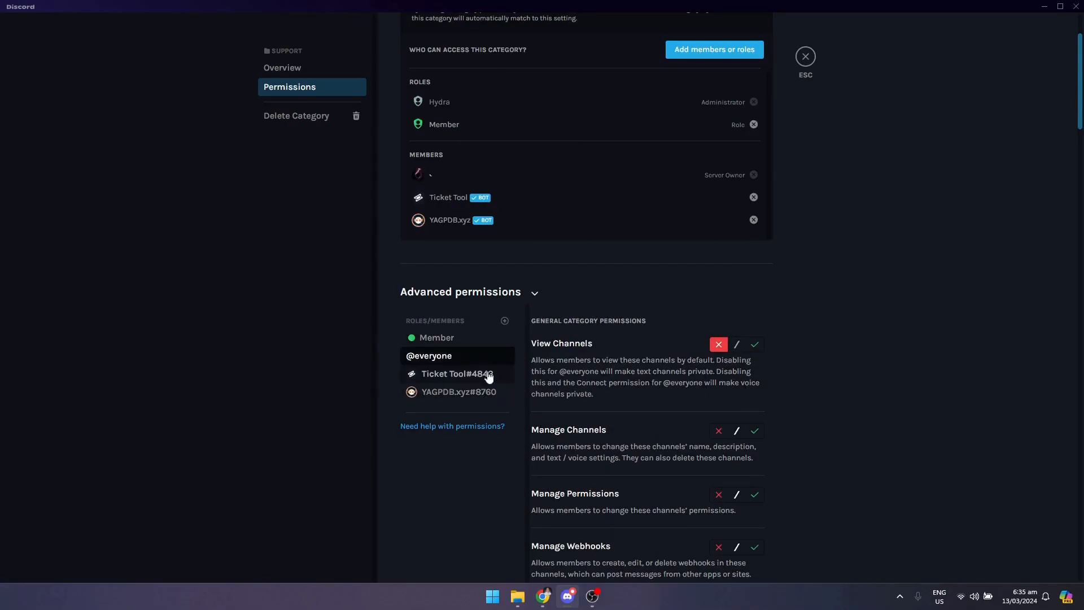
scroll(653, 413, down, 10)
scroll(655, 425, down, 9)
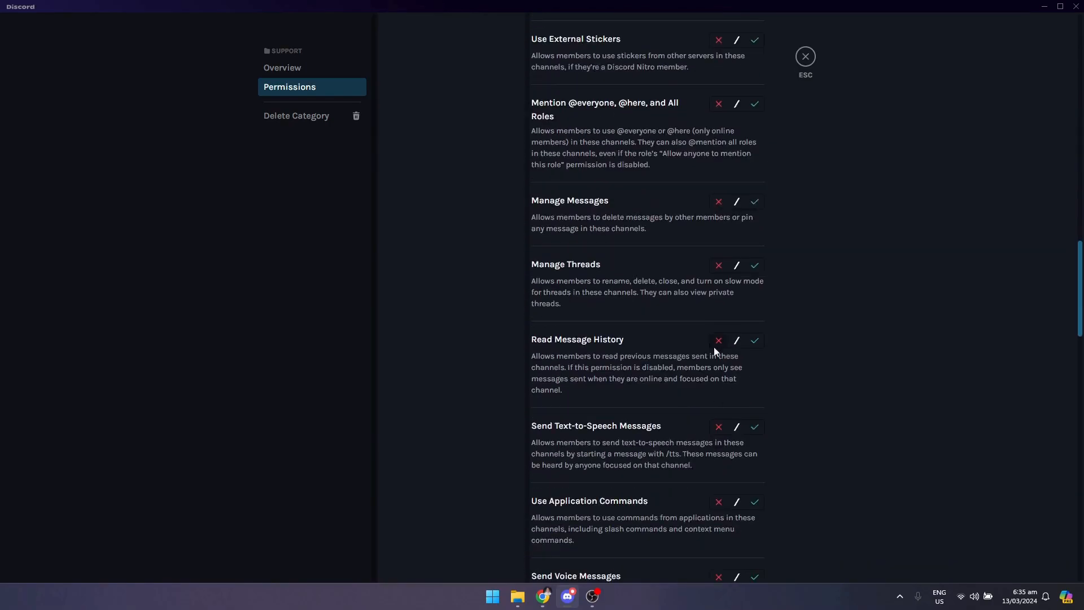
click(756, 343)
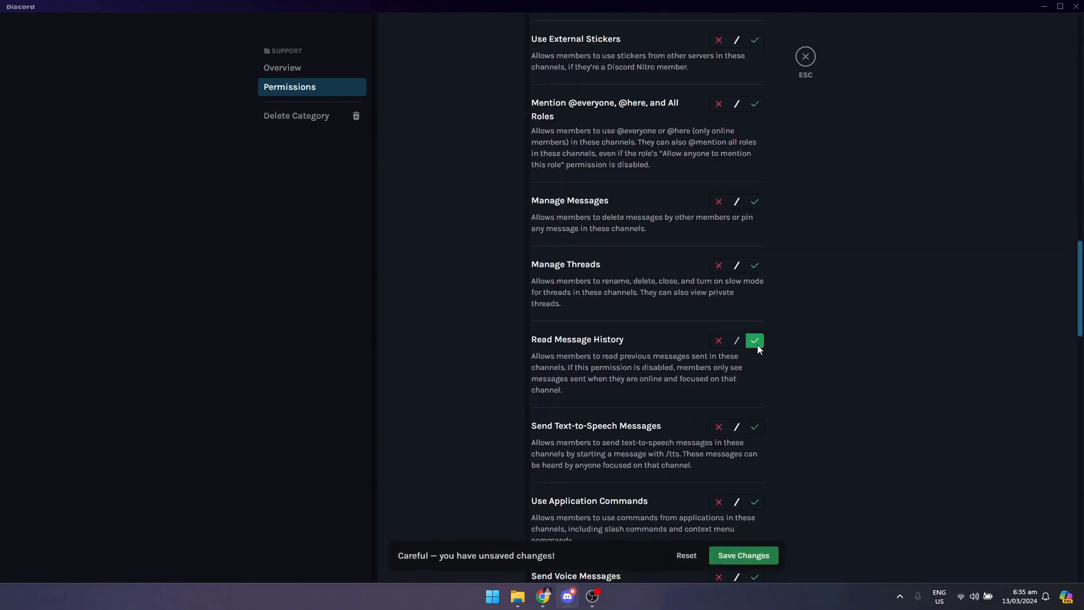
click(755, 556)
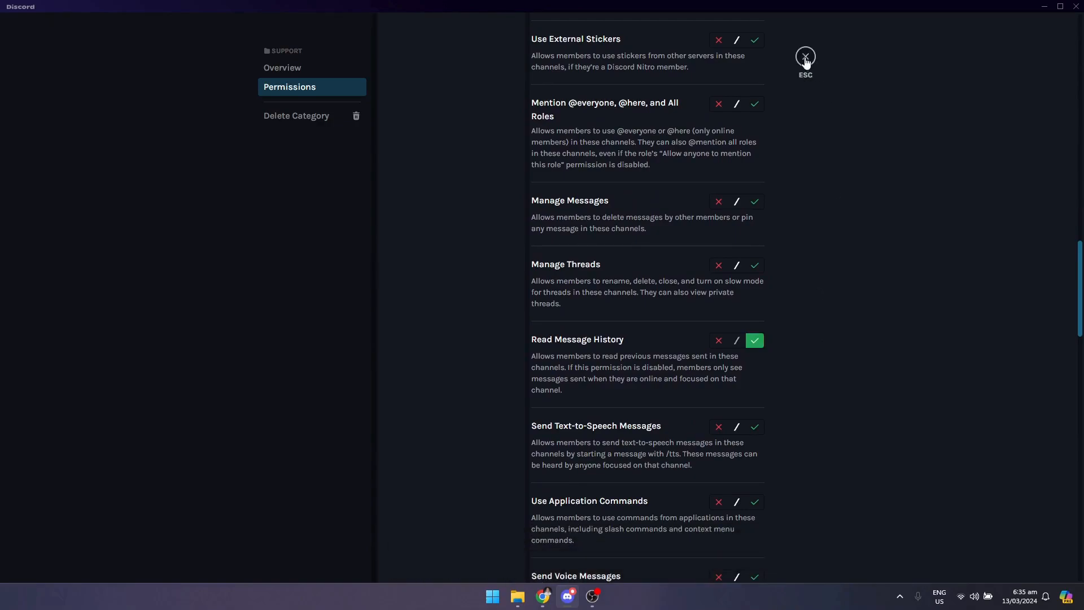
click(805, 57)
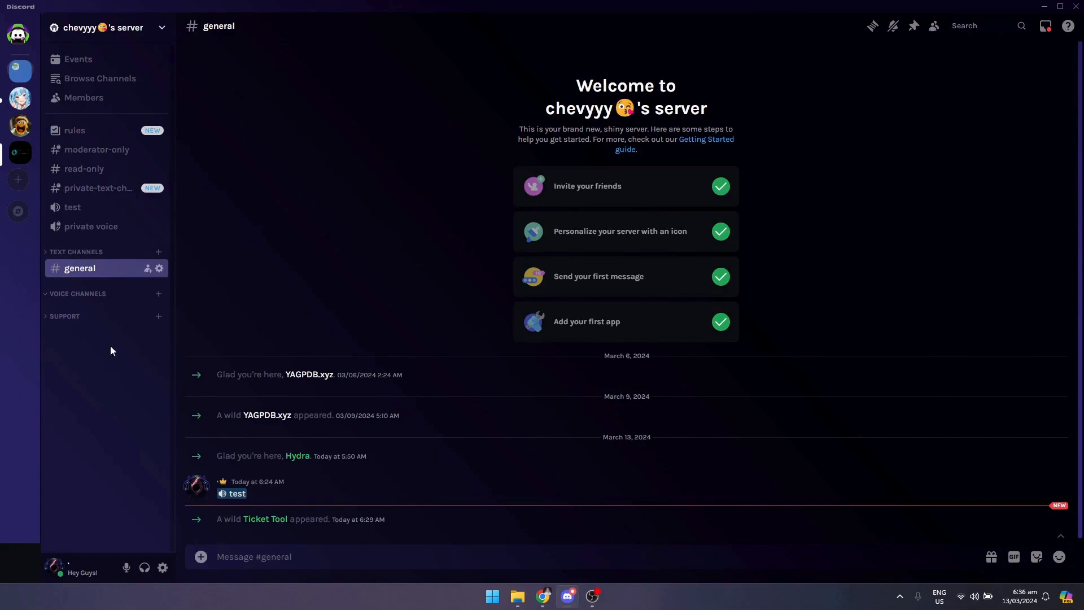
- Create a non-private text channel named tickets outside the existing categories
right_click(117, 342)
right_click(90, 361)
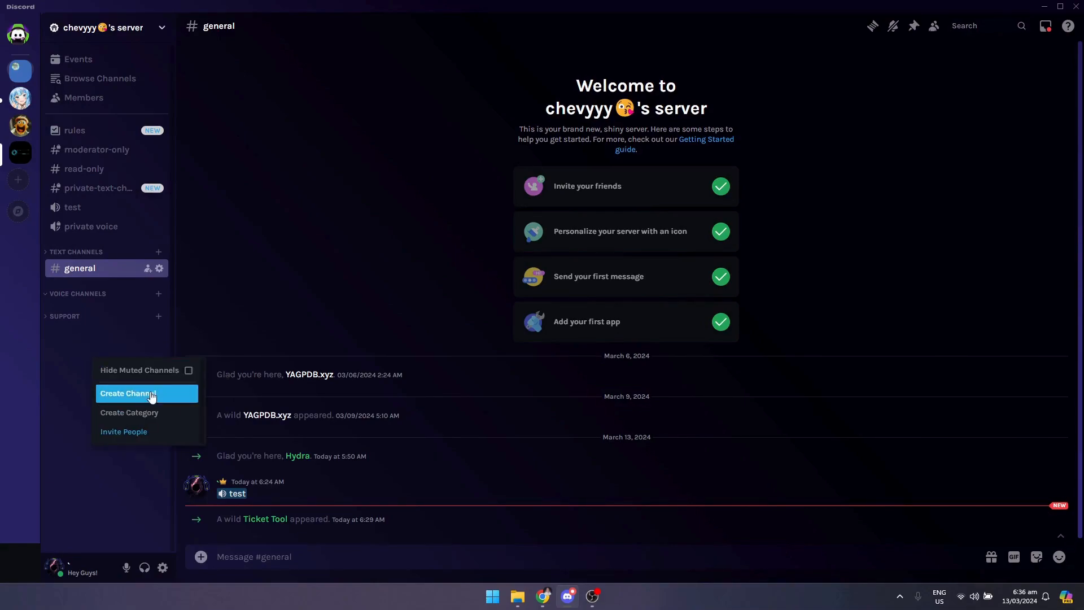
right_click(84, 351)
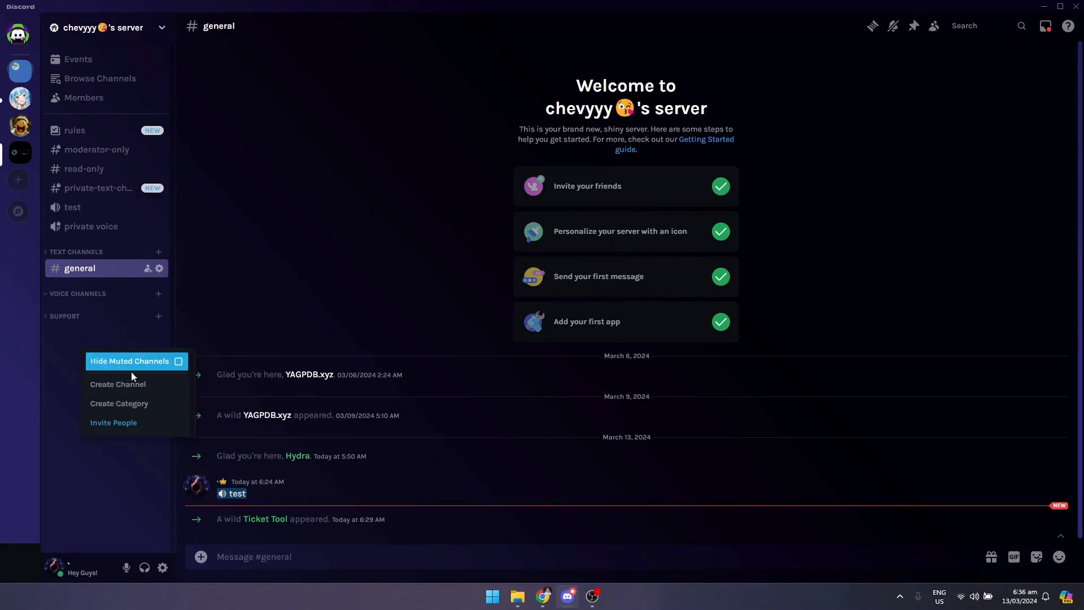
click(147, 384)
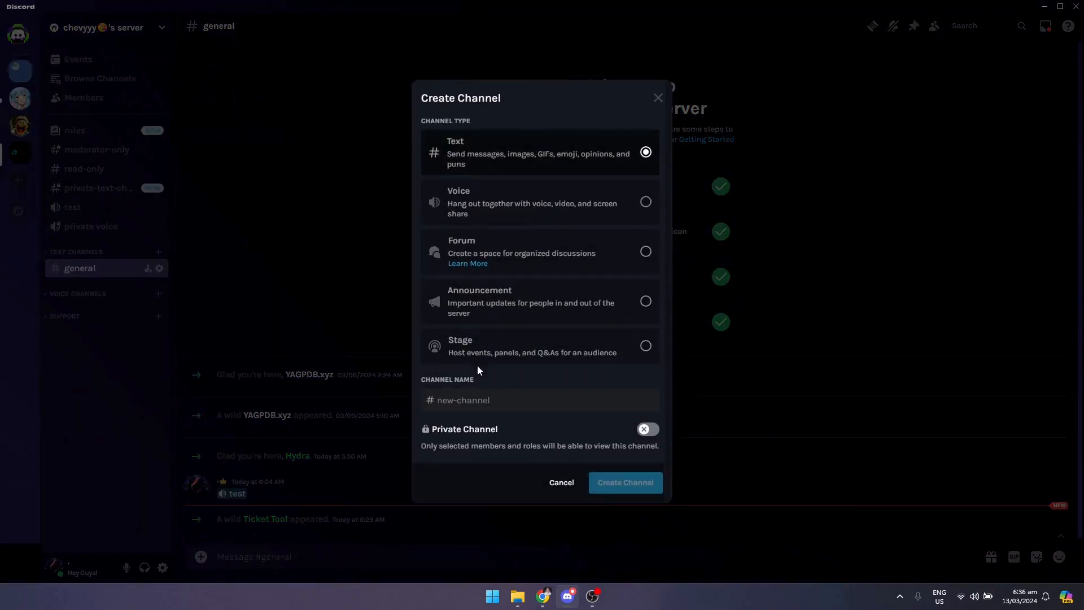
text(tickets)
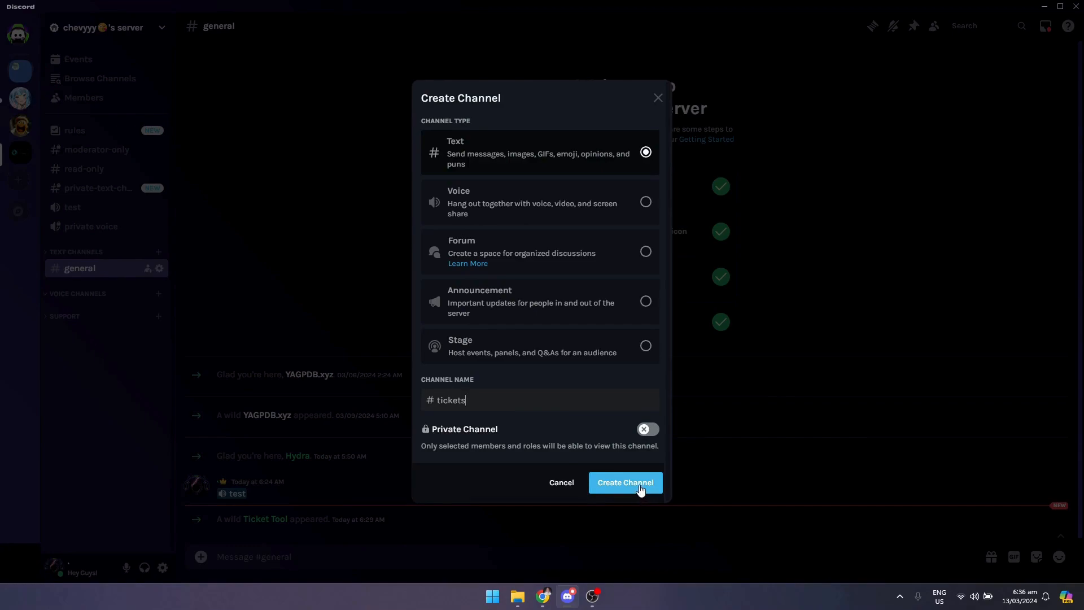
click(641, 489)
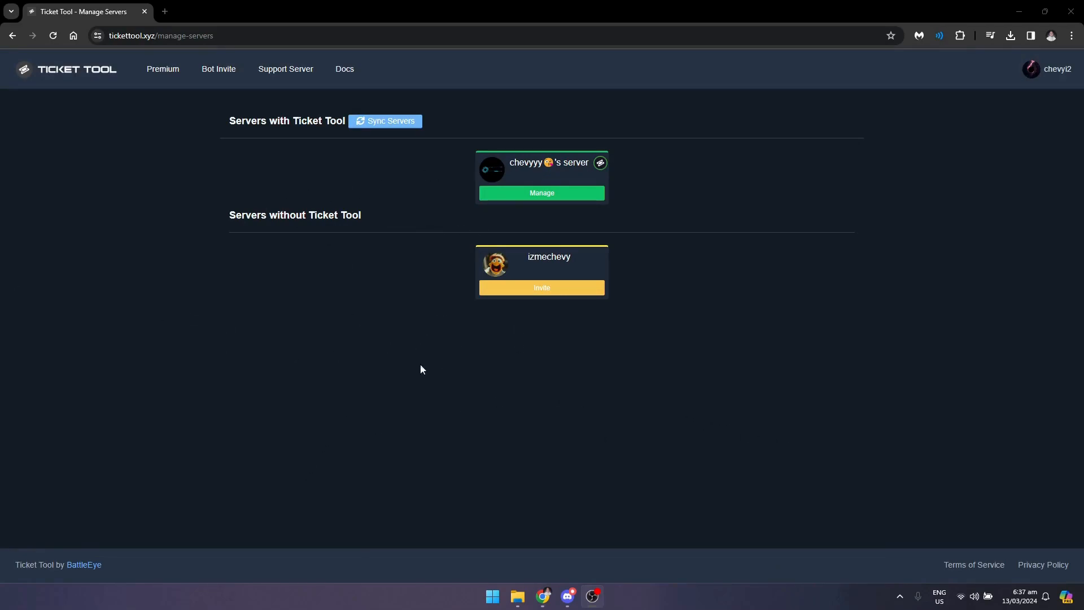
- In the Ticket Tool web dashboard, manage the server that has the bot, create a panel named Support and save it
click(549, 193)
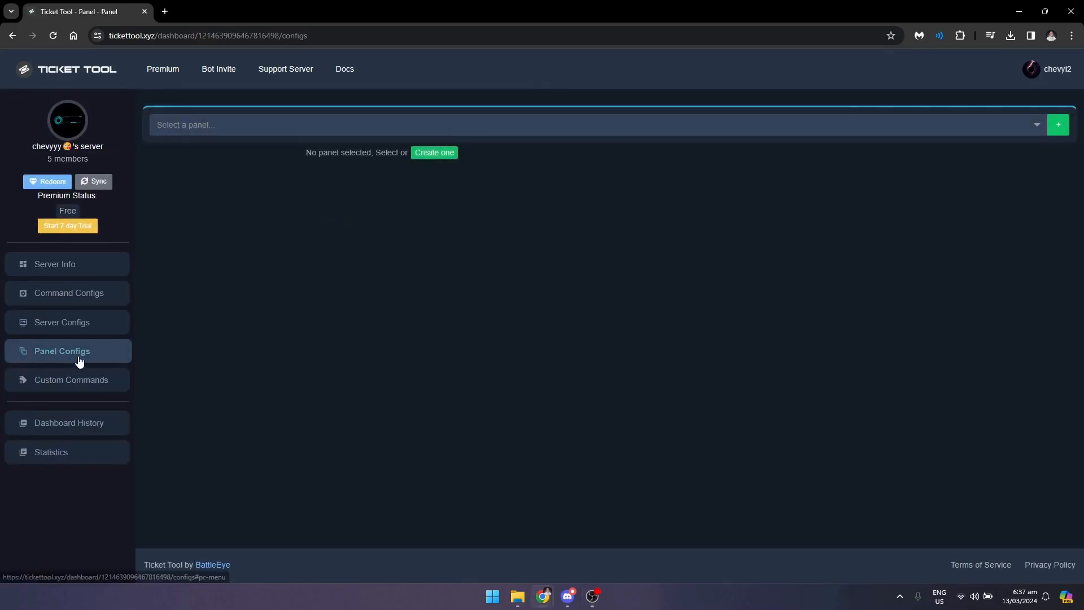
click(69, 357)
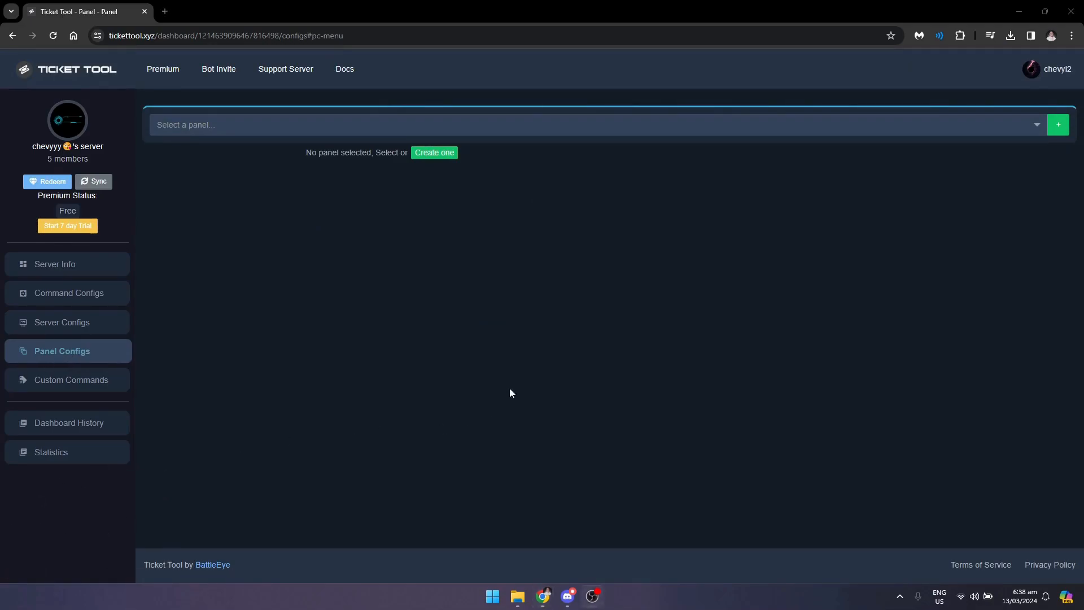
click(472, 301)
click(434, 153)
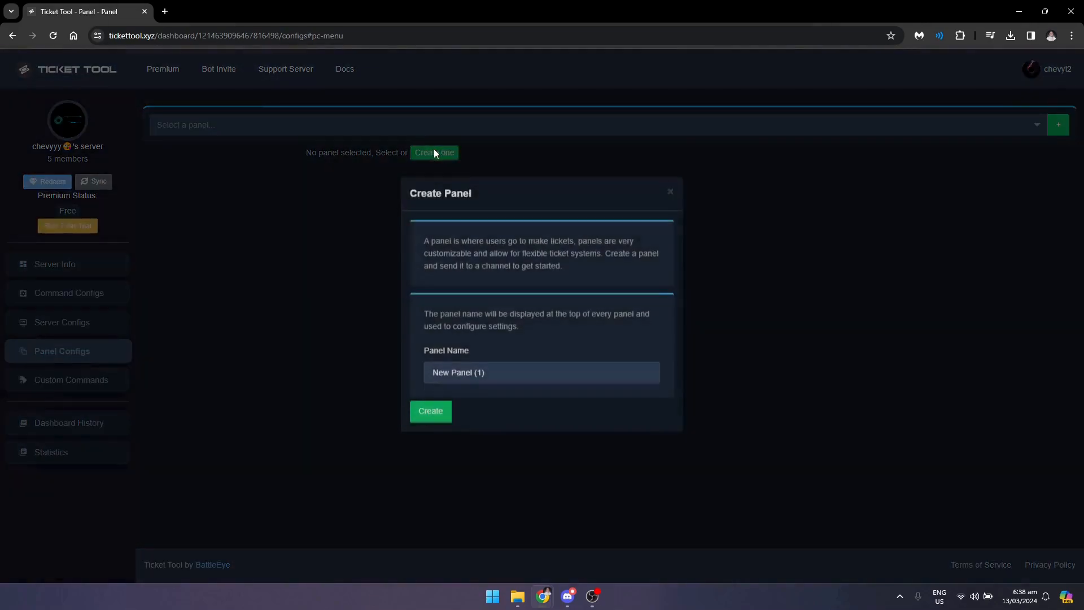
click(501, 380)
key(ctrl+a)
text(Support)
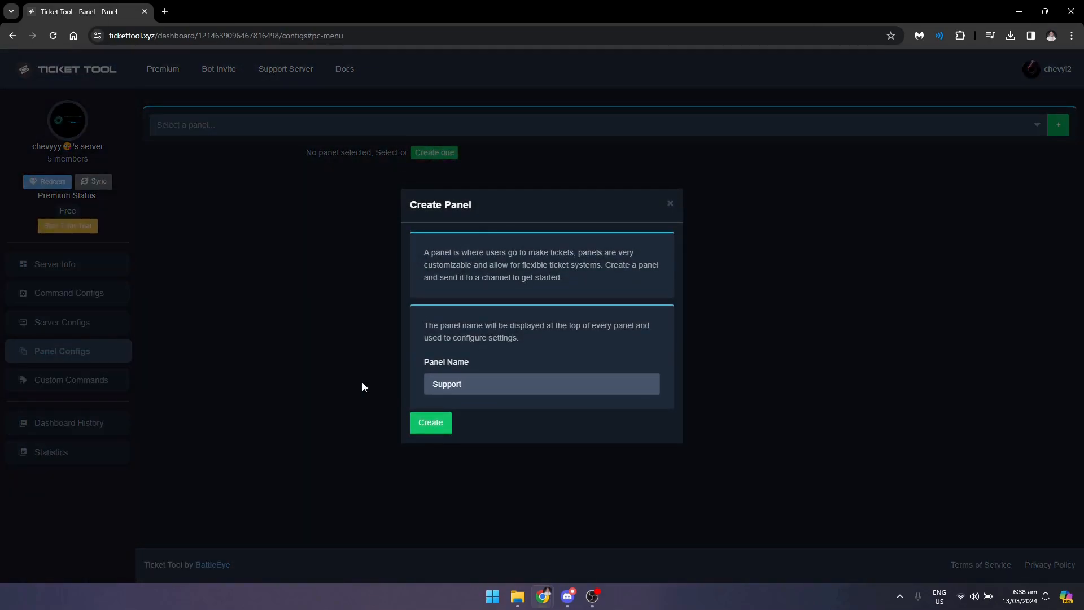
click(427, 427)
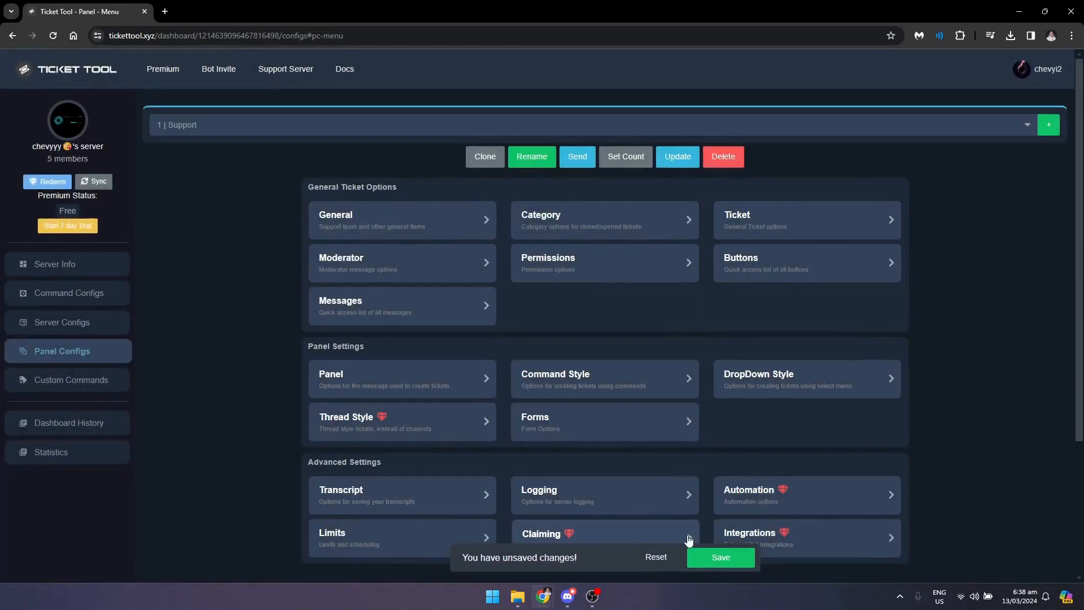
click(722, 558)
- Set Mod as the support team role in the Support panel's general options, save, and return to the panel menu
scroll(729, 400, down, 3)
scroll(794, 411, up, 3)
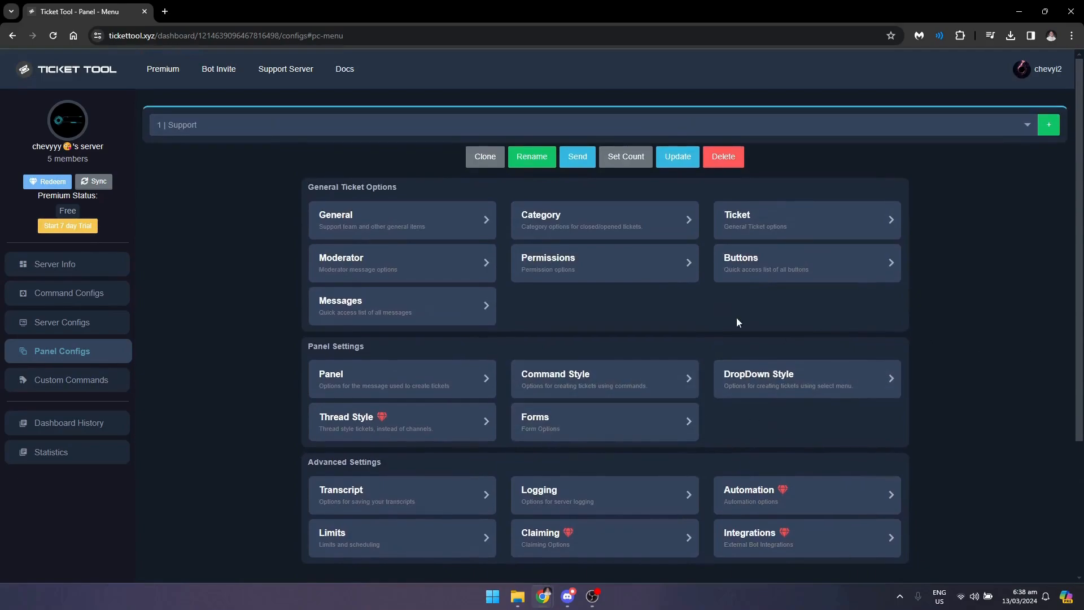
click(417, 231)
click(592, 596)
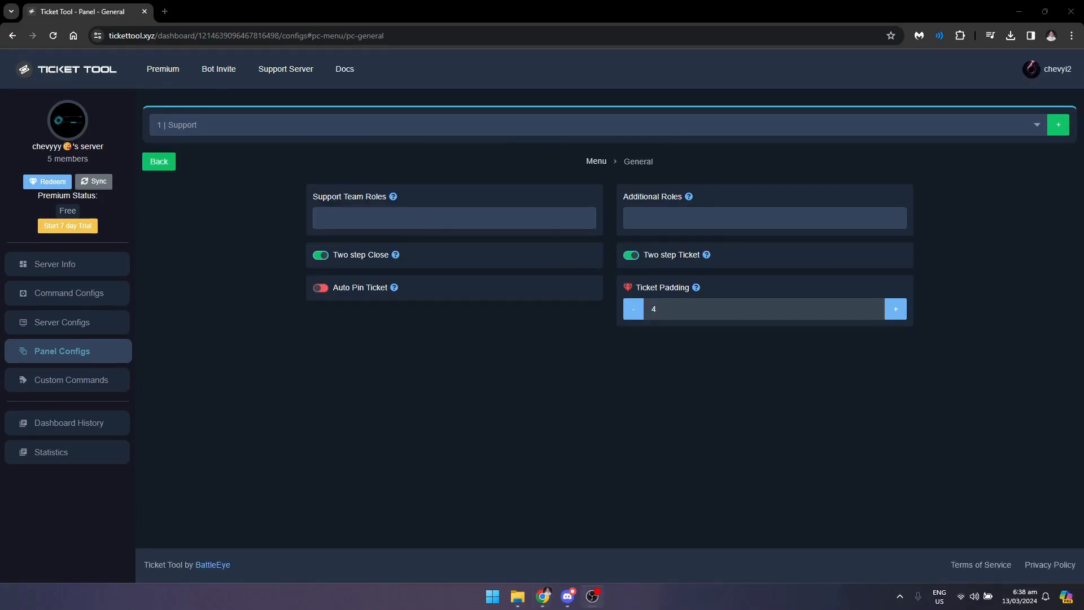
click(380, 217)
scroll(387, 313, down, 1)
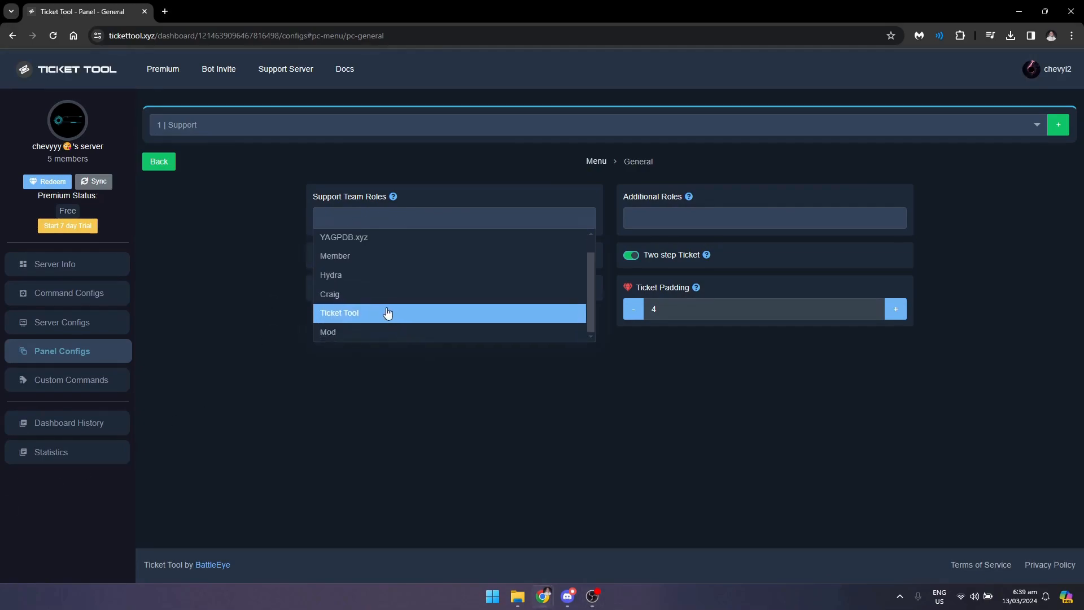
click(348, 333)
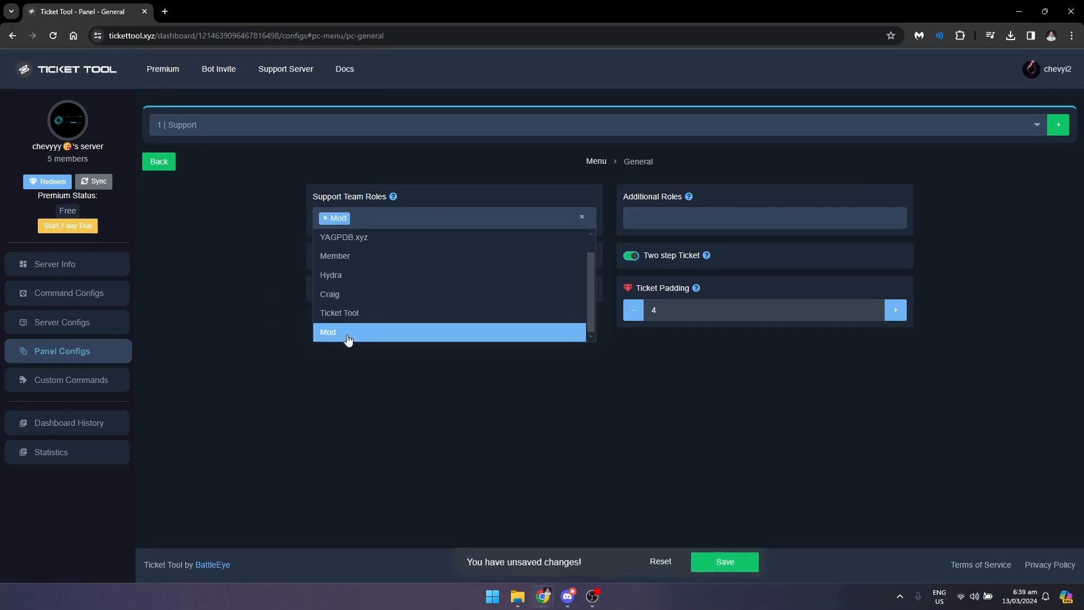
click(722, 550)
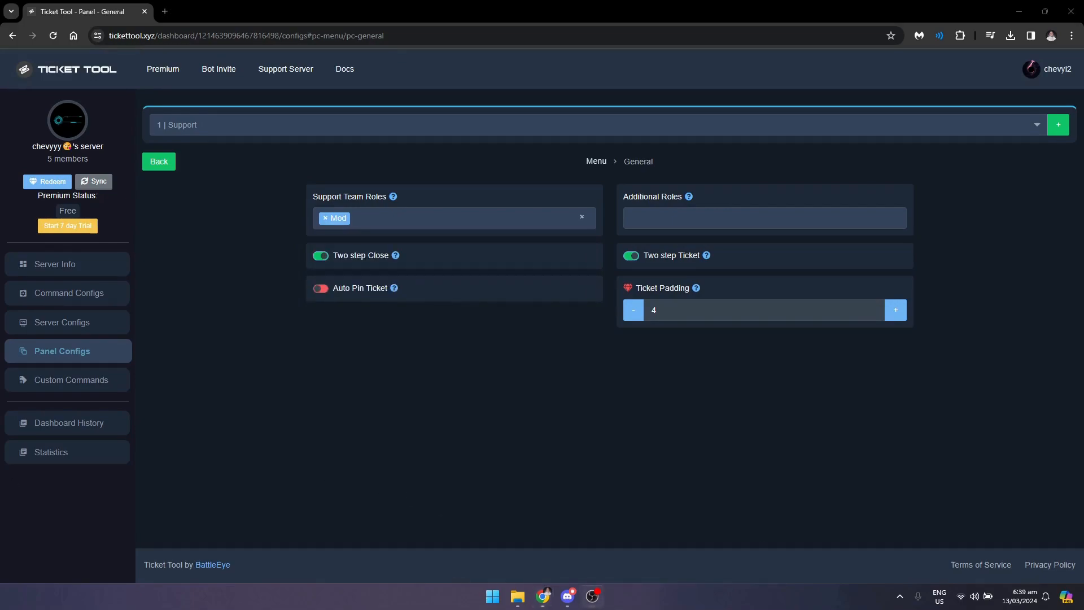
click(165, 166)
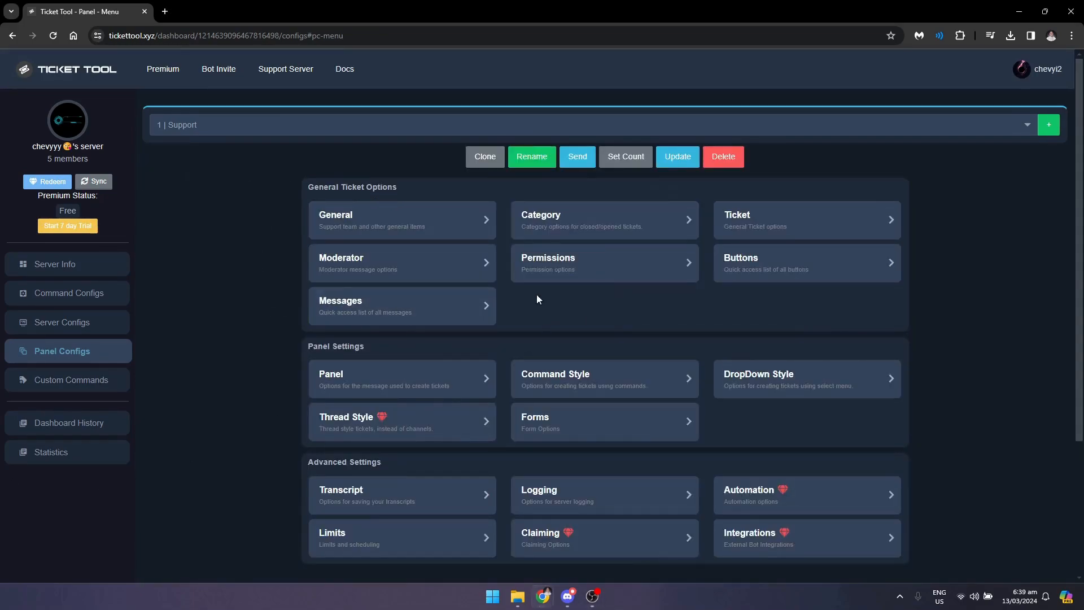
- Set support as the category for created and opened tickets in the panel's category options and save
click(581, 237)
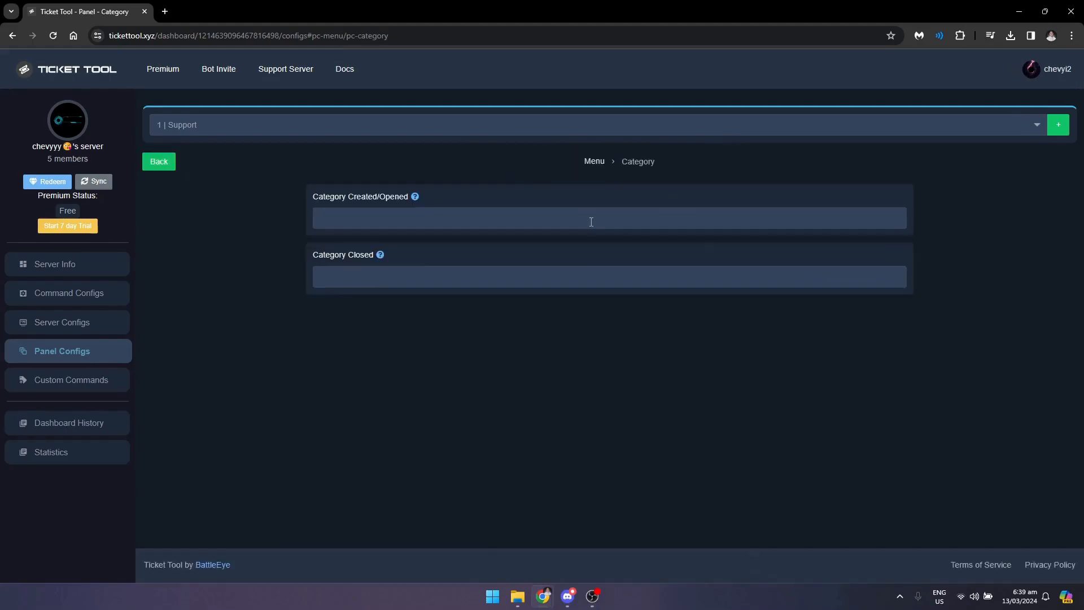
click(357, 224)
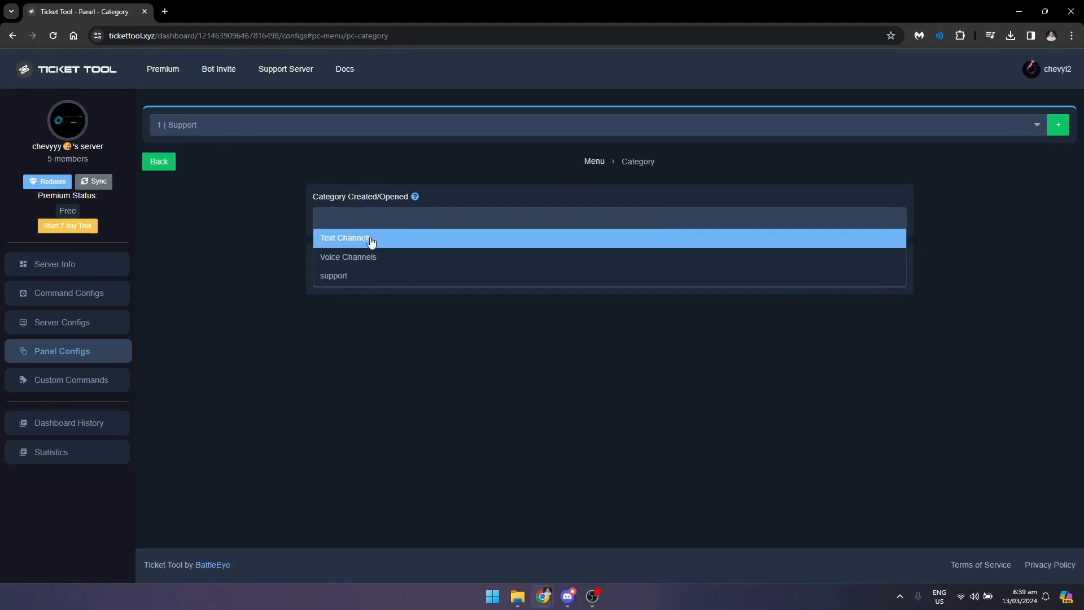
click(360, 281)
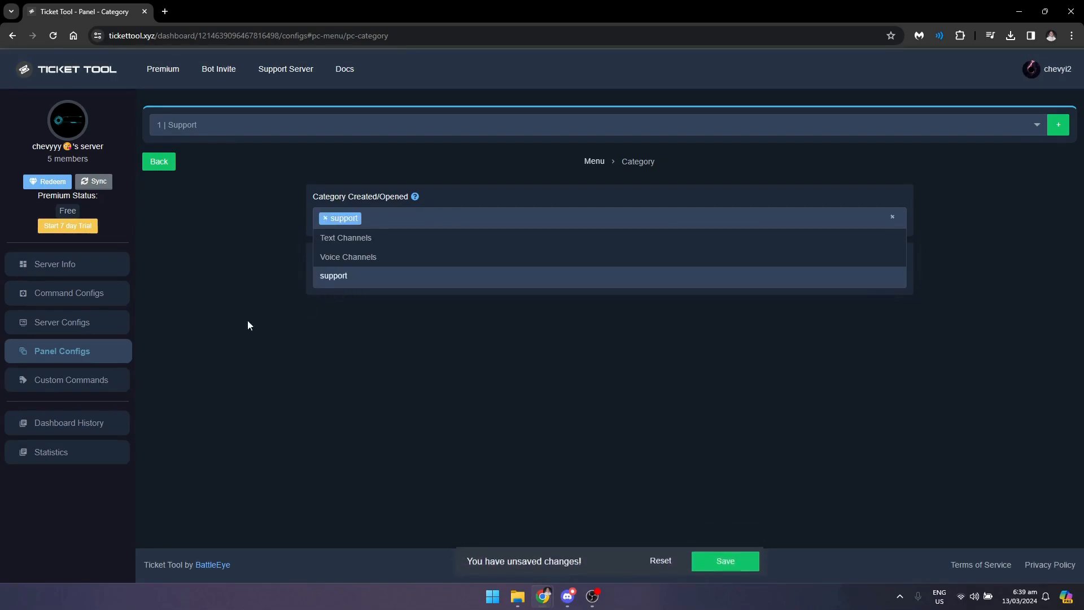
click(730, 560)
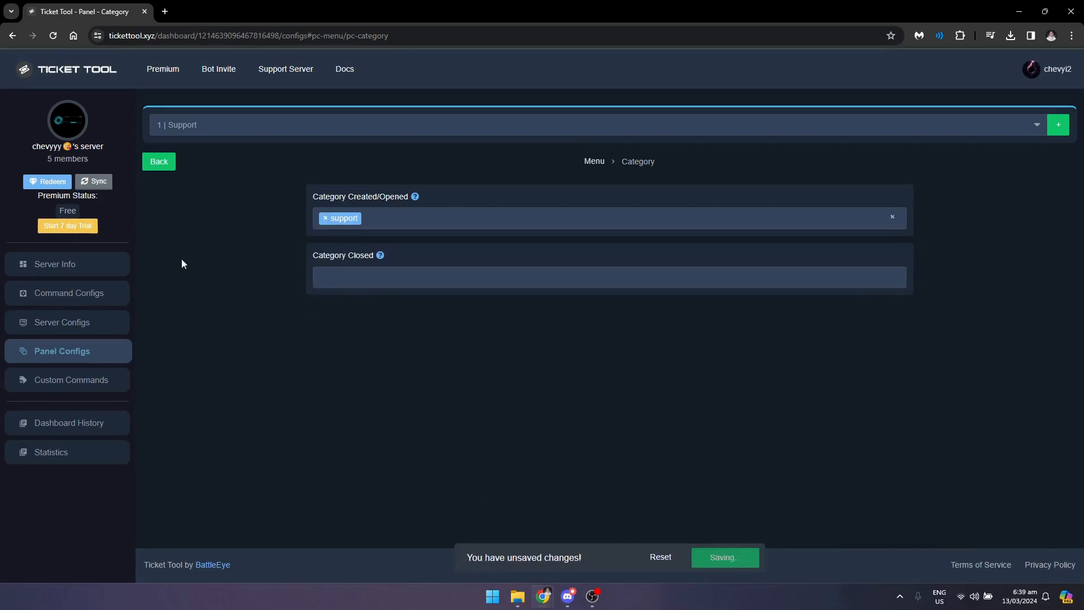
- Examine the Support panel's message settings, including the embed editor fields and message preview, and return to the panel menu
click(160, 164)
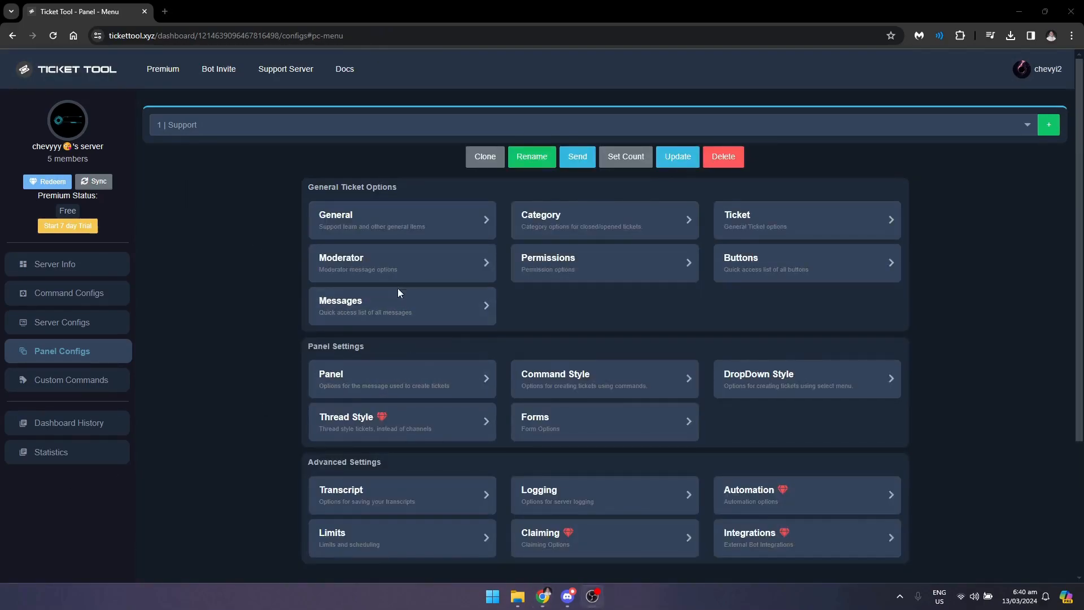
click(398, 306)
click(498, 213)
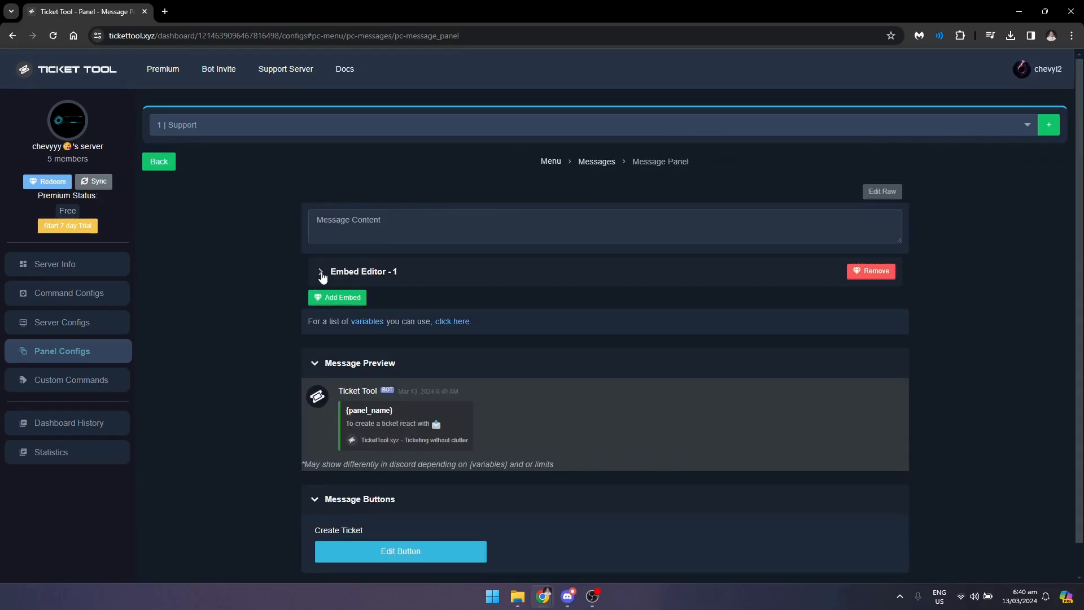
click(321, 273)
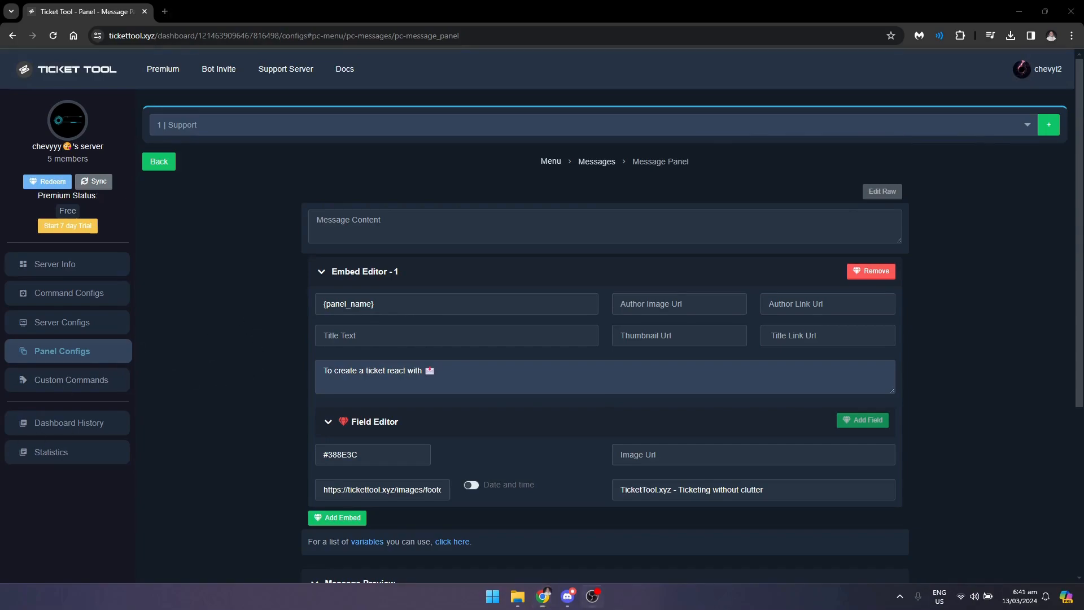
scroll(472, 551, down, 1)
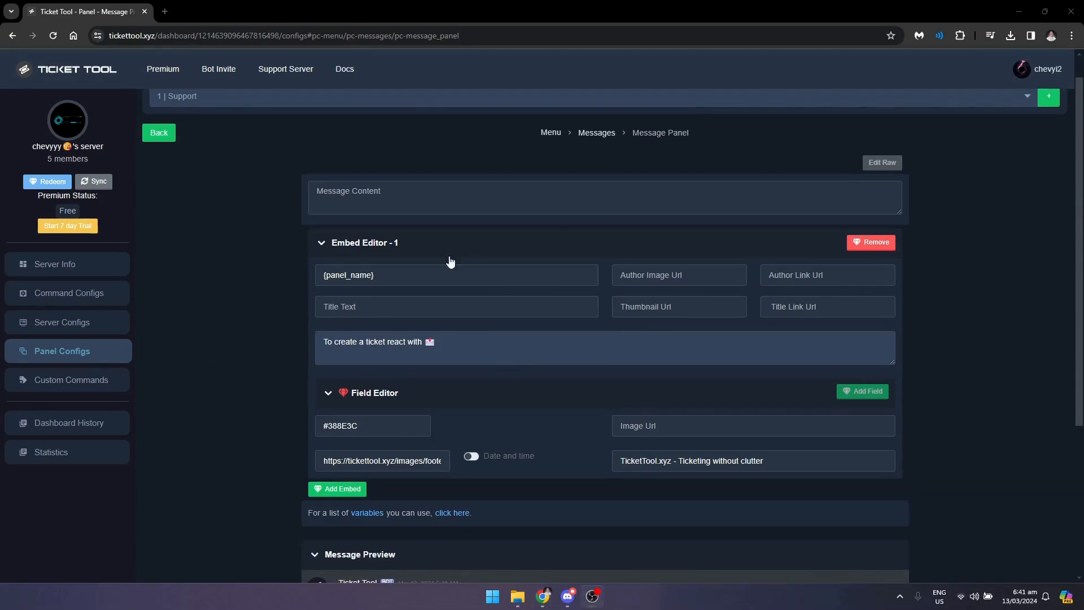
scroll(472, 262, down, 4)
scroll(537, 325, up, 4)
scroll(551, 389, down, 4)
scroll(378, 331, up, 5)
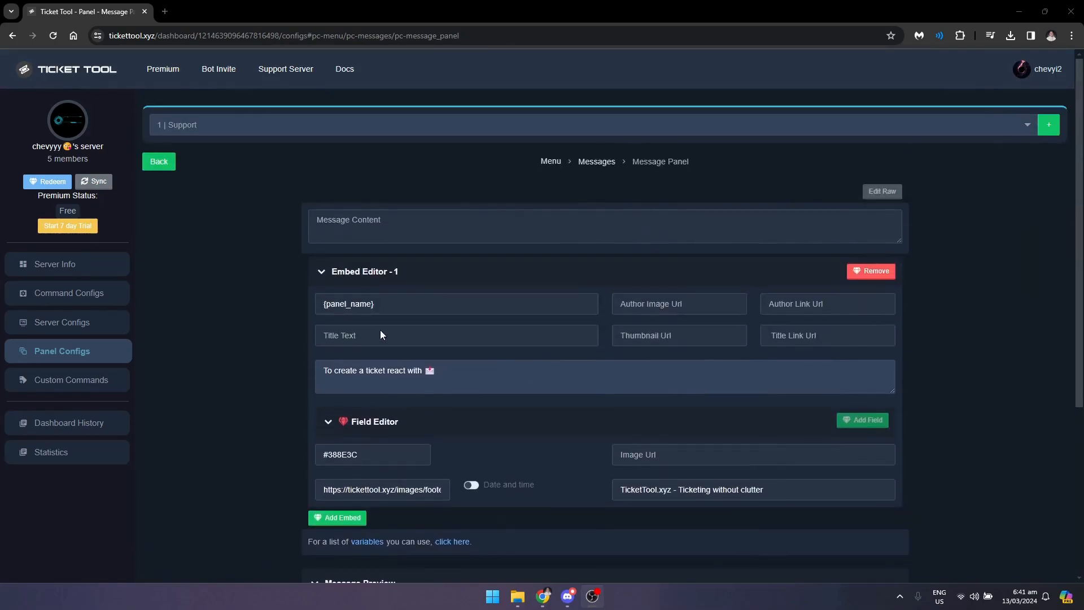
click(159, 169)
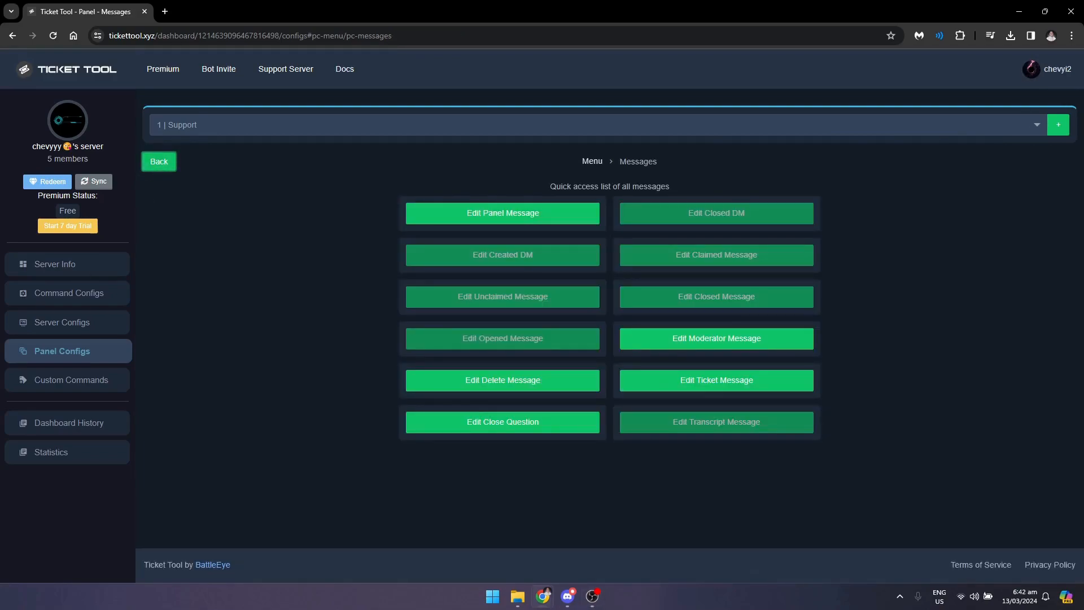
click(164, 161)
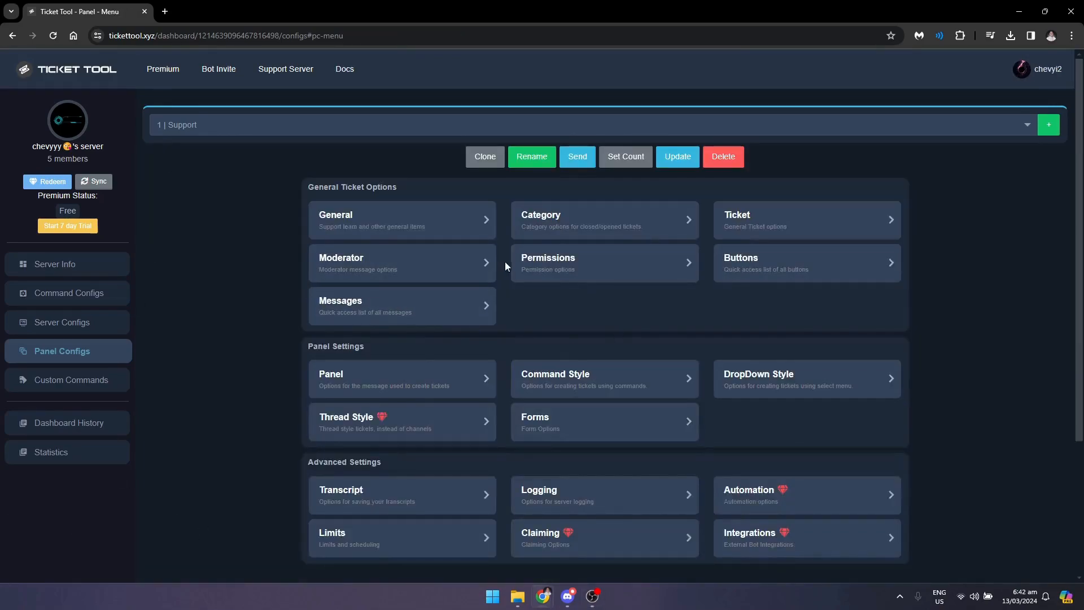
- Allow Read Message History in the ticket owner permissions for opened tickets and save the change
click(582, 270)
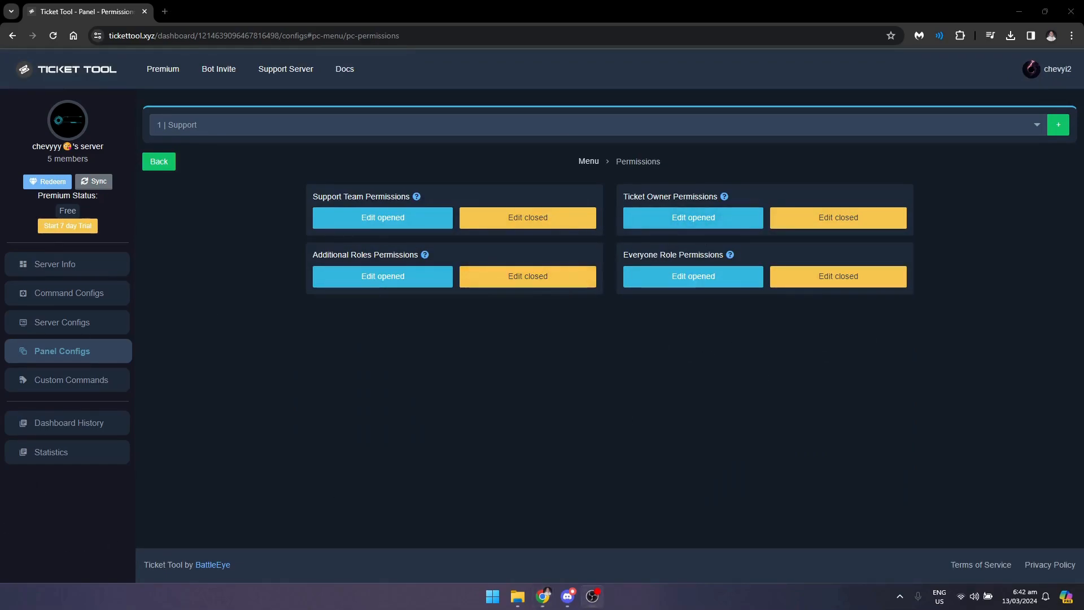
click(721, 225)
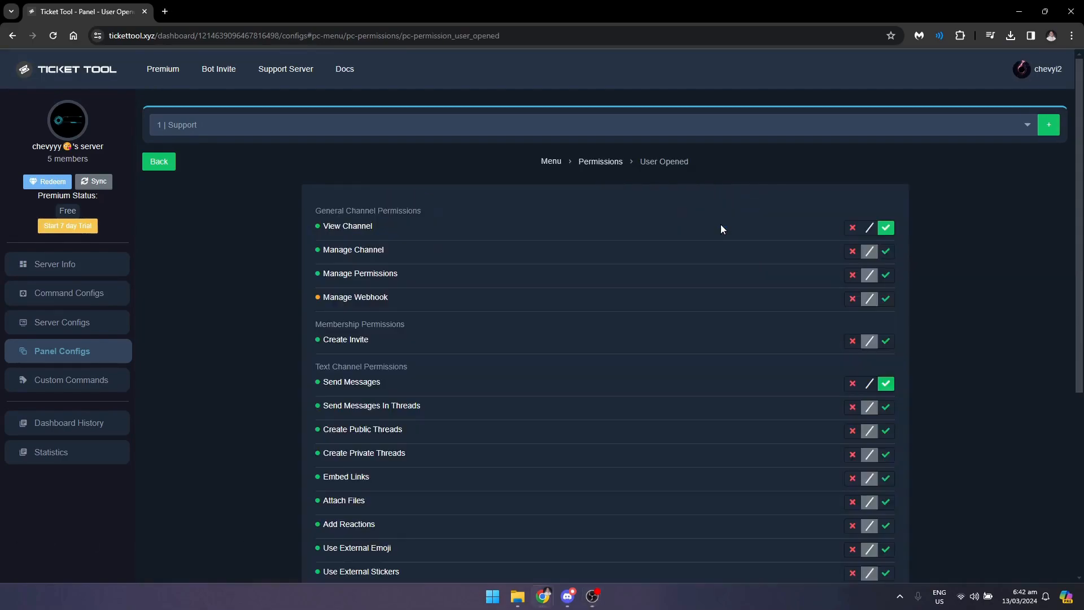
scroll(585, 298, down, 5)
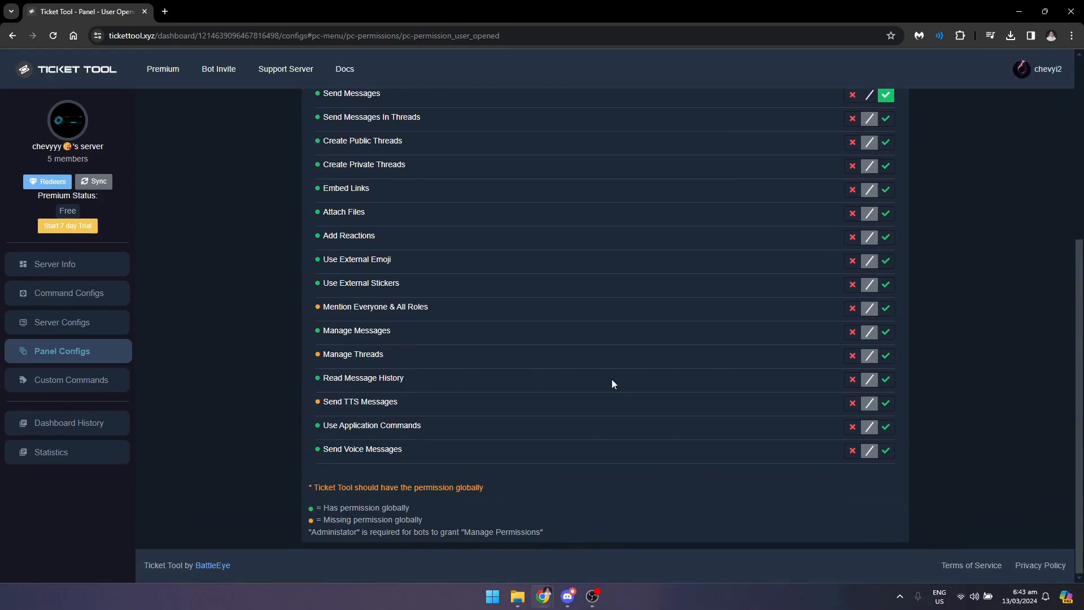
click(885, 379)
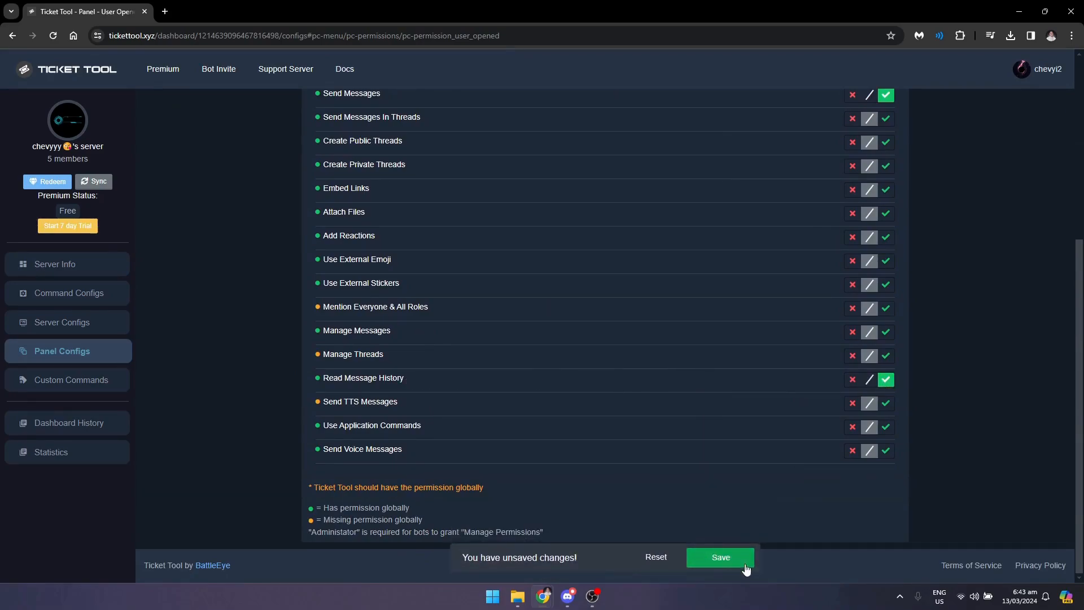
click(741, 566)
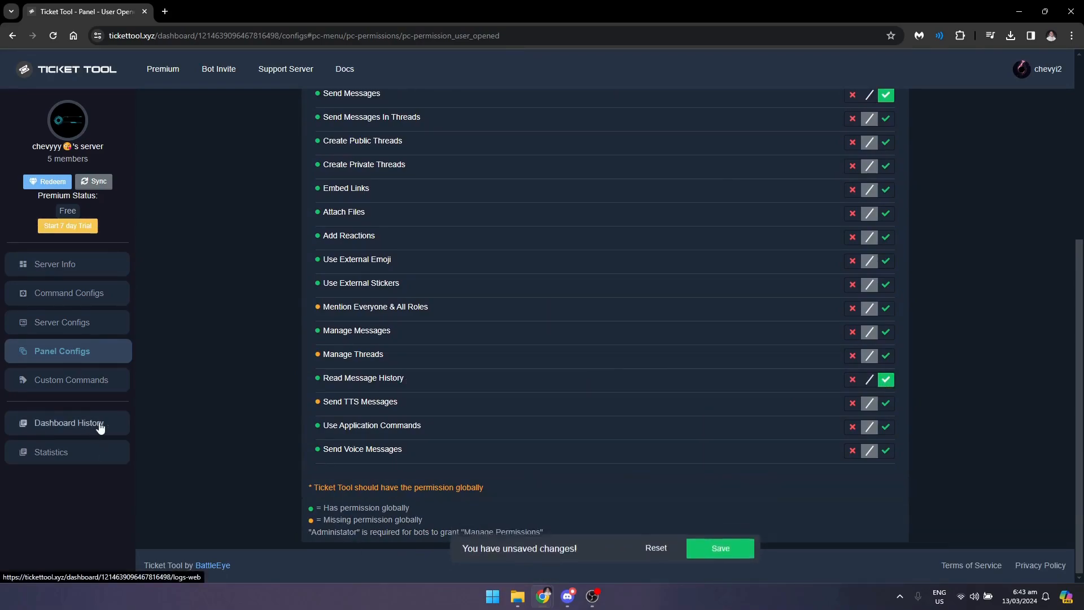
- Return to the panel configuration menu and send the Support panel to the tickets channel
click(72, 353)
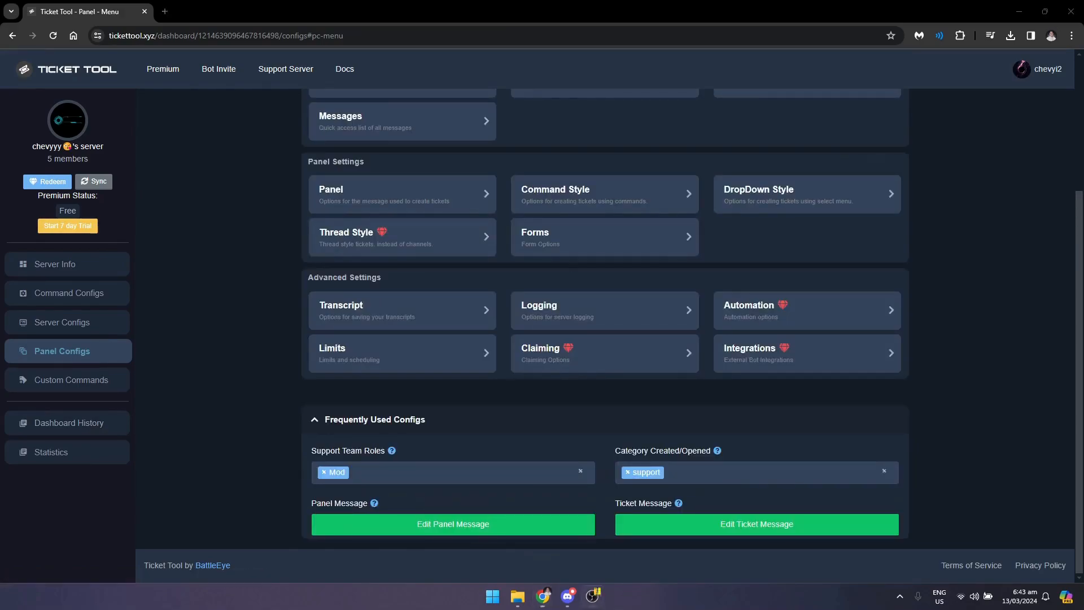
scroll(593, 367, up, 3)
click(578, 161)
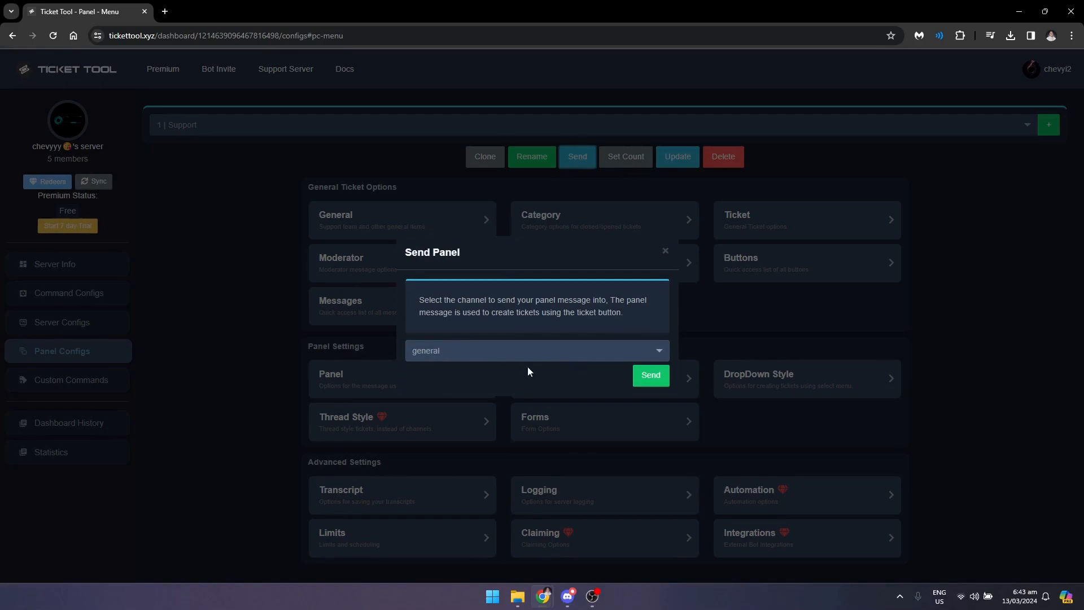
click(544, 355)
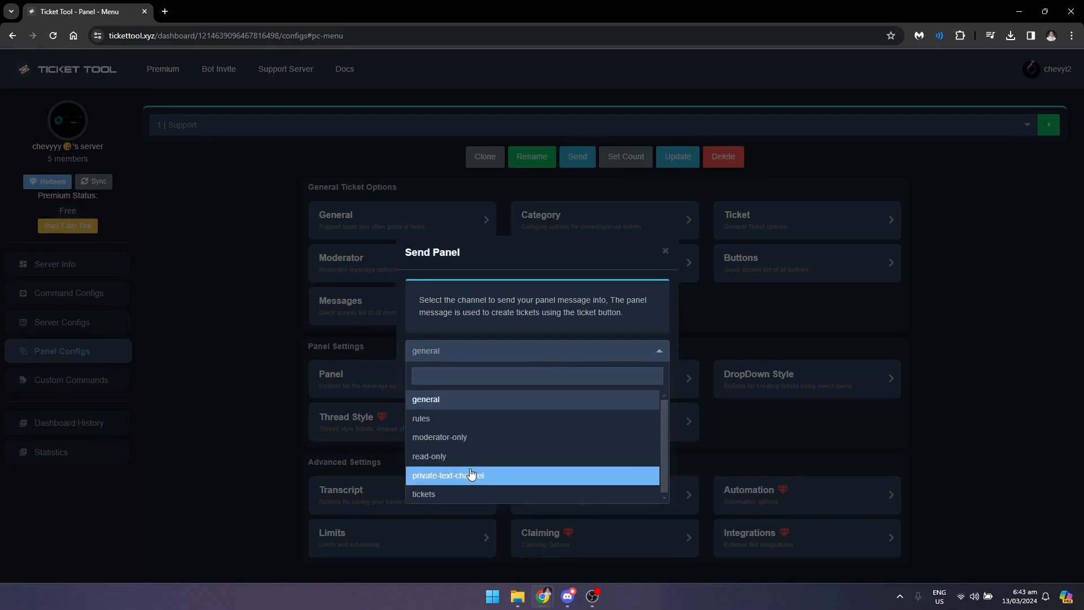
click(443, 494)
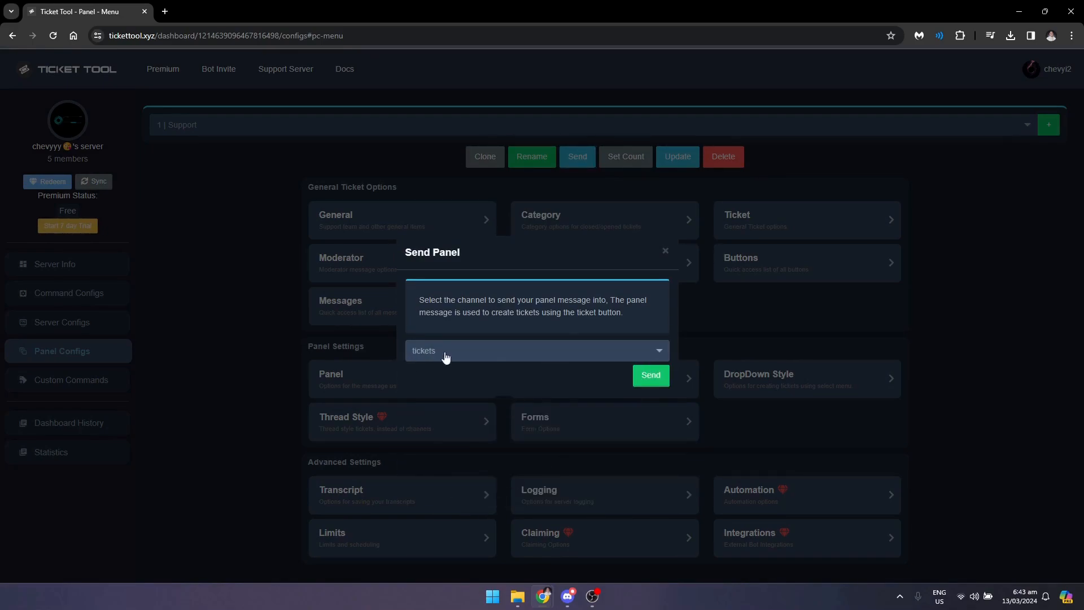
click(650, 376)
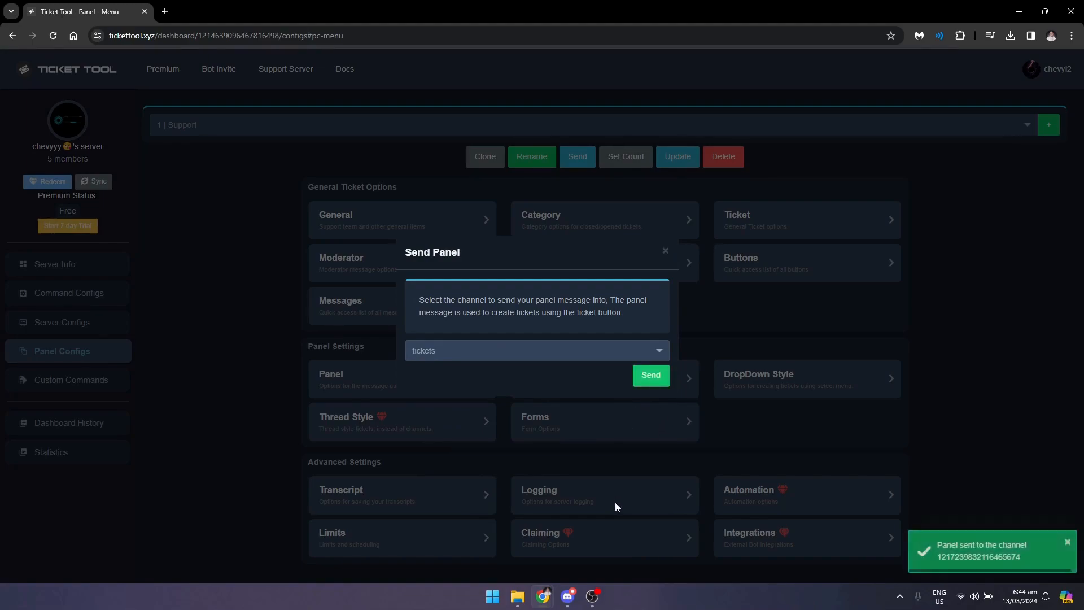
- Switch to Discord, create a test ticket from the Support panel message in the tickets channel, and open the new ticket's channel
click(567, 595)
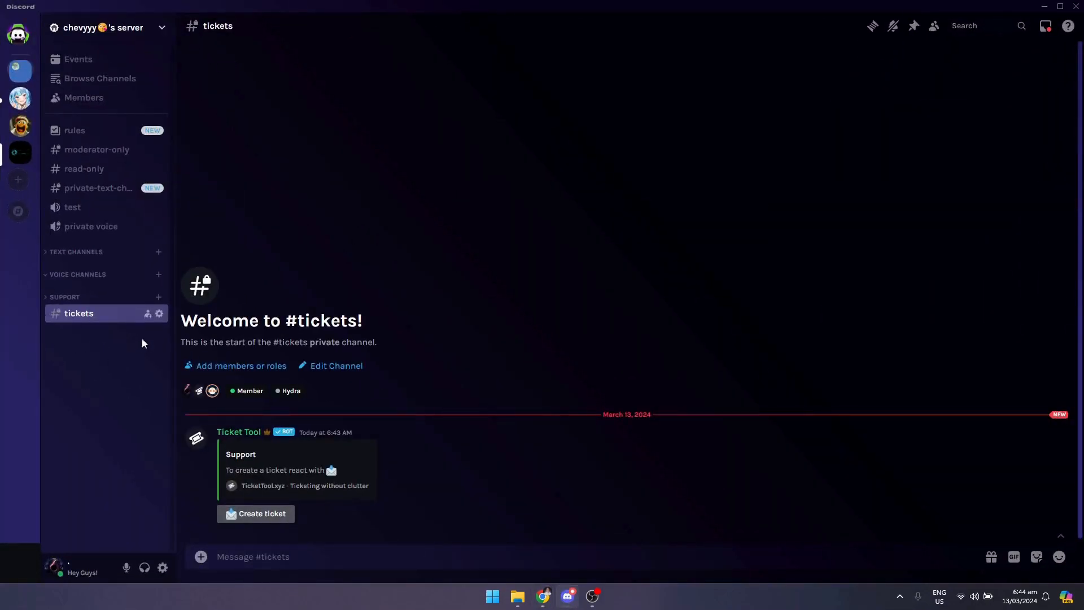
click(270, 517)
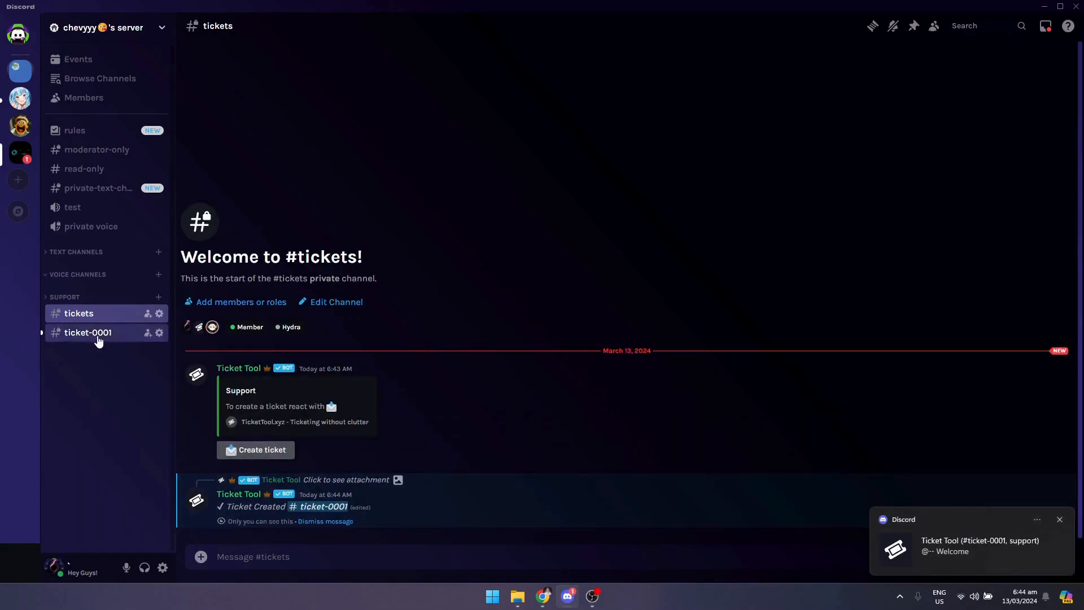
click(97, 337)
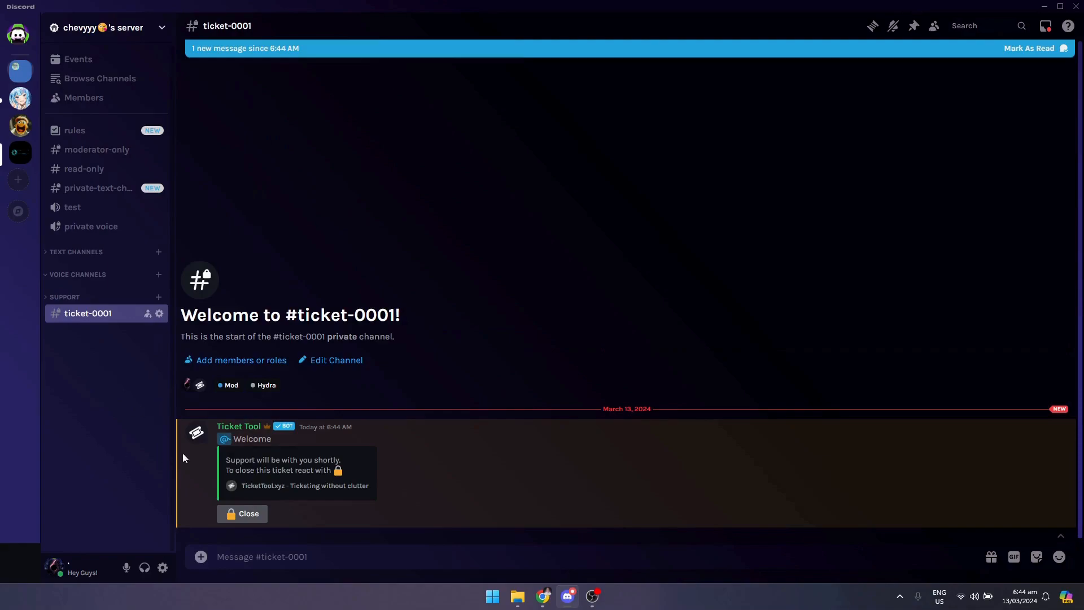
- Close the test ticket, confirming the closure, and delete it with the support team ticket controls
click(243, 513)
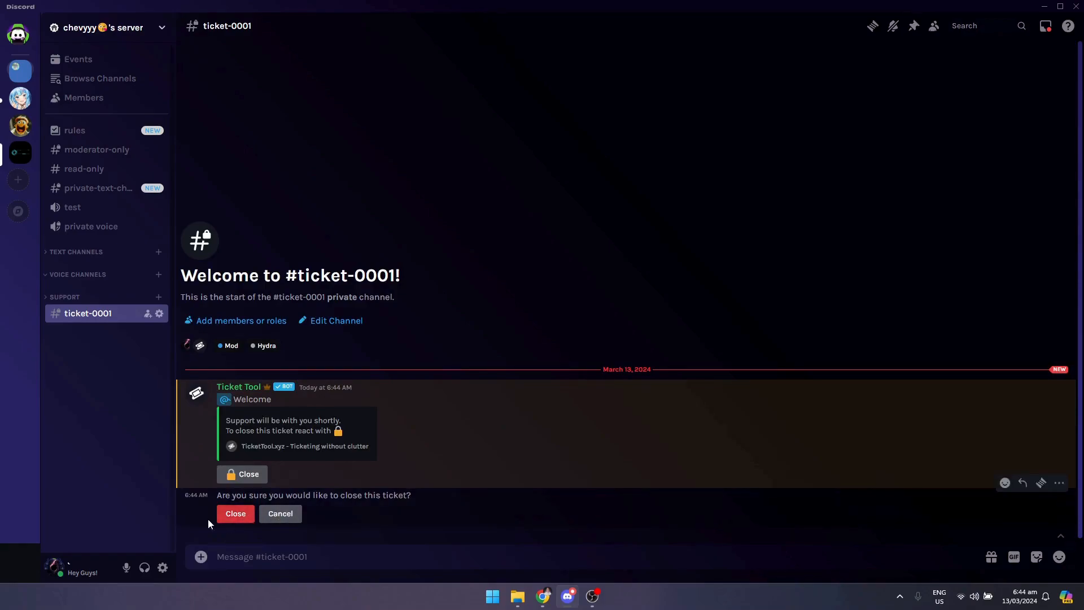
click(237, 523)
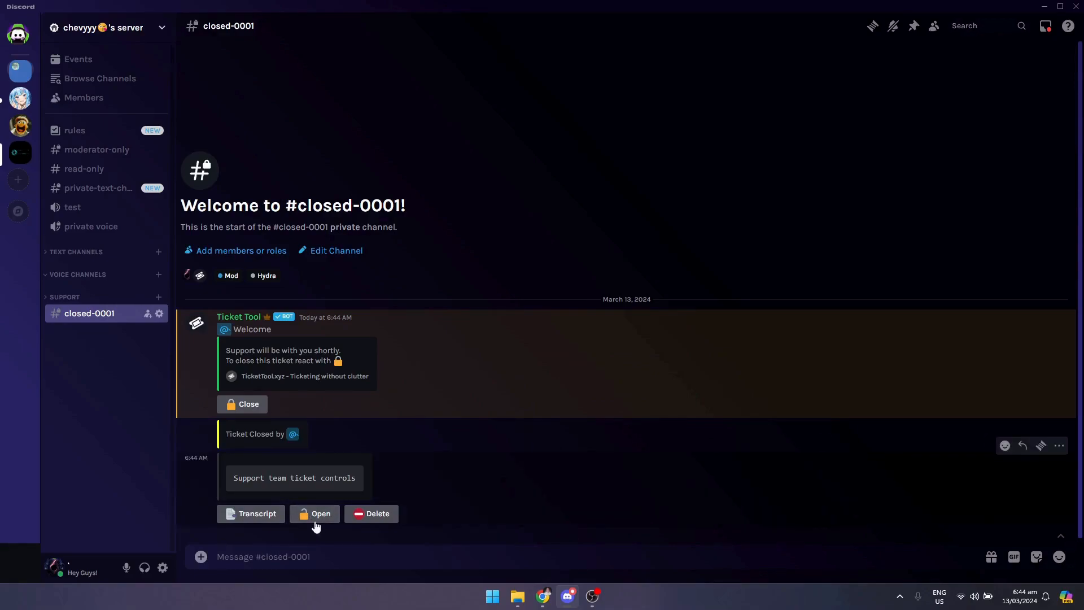
click(376, 515)
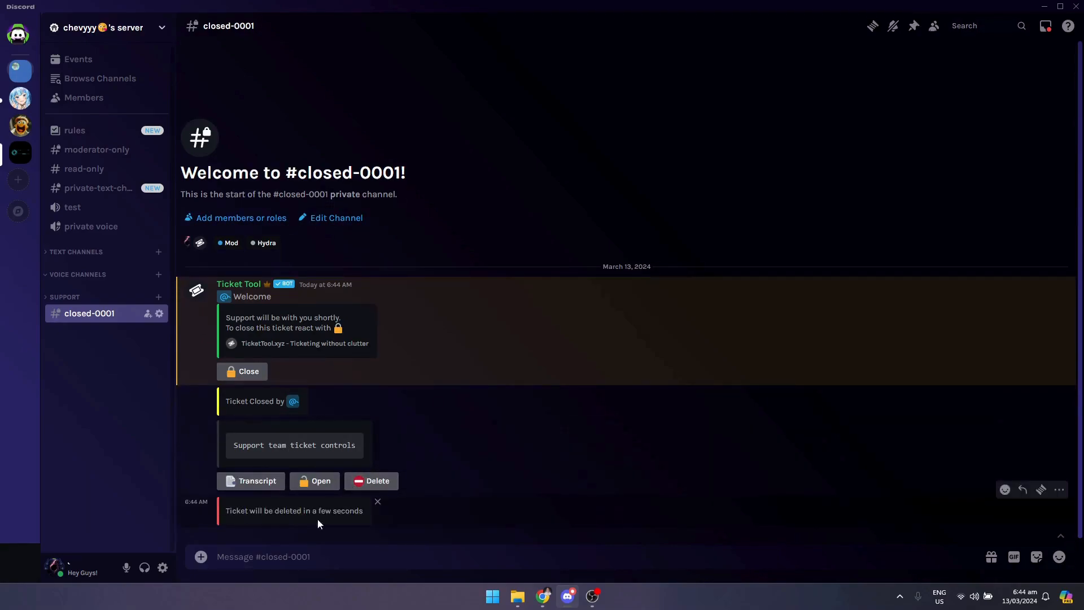